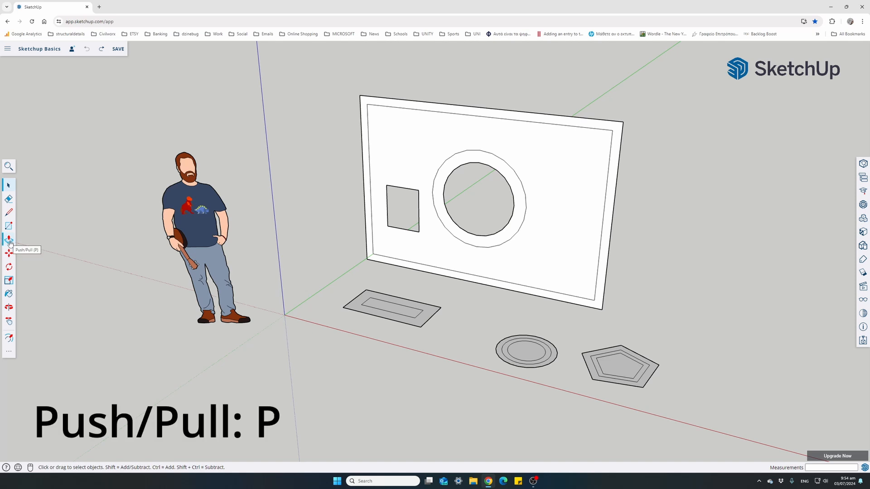
Push/Pull the inner rectangle of the ground rectangle up about 669 mm into a block.
left_click(9, 241)
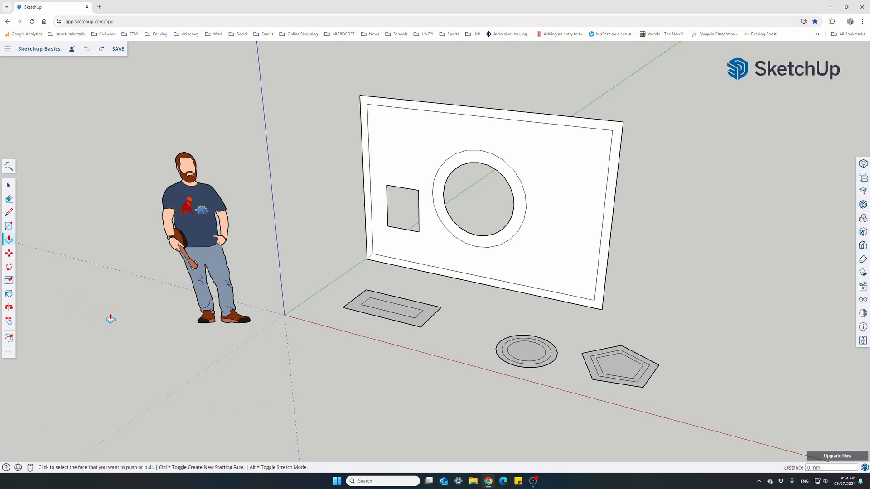
scroll(365, 310, "up", 3)
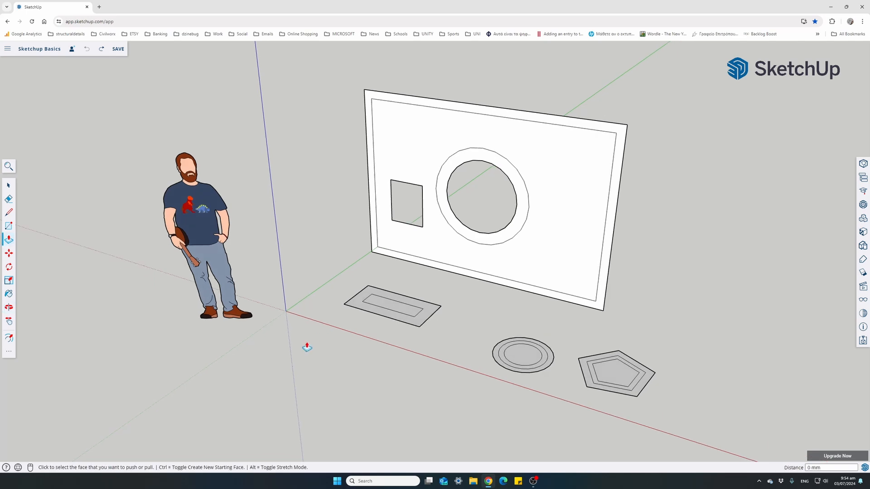
scroll(381, 267, "up", 5)
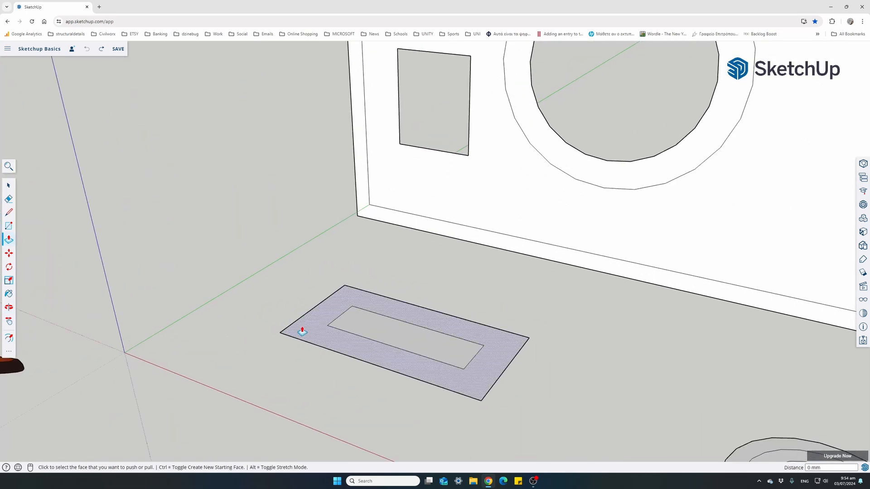
left_click(363, 325)
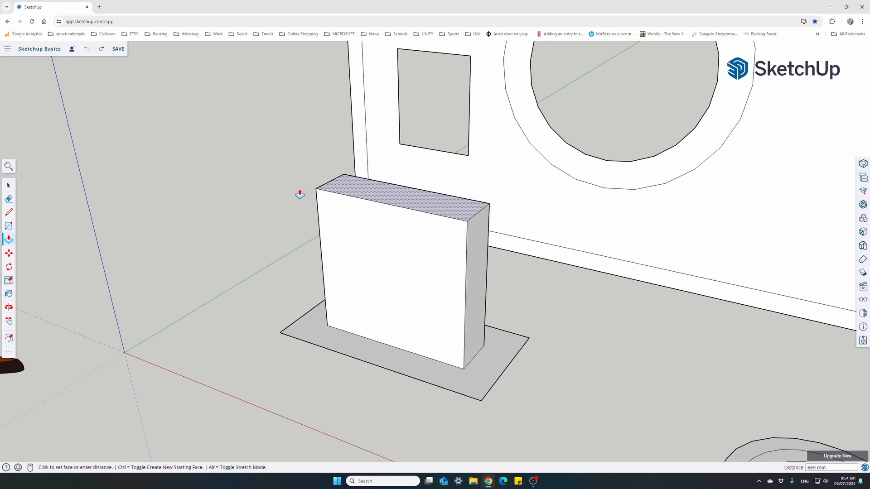
left_click(300, 194)
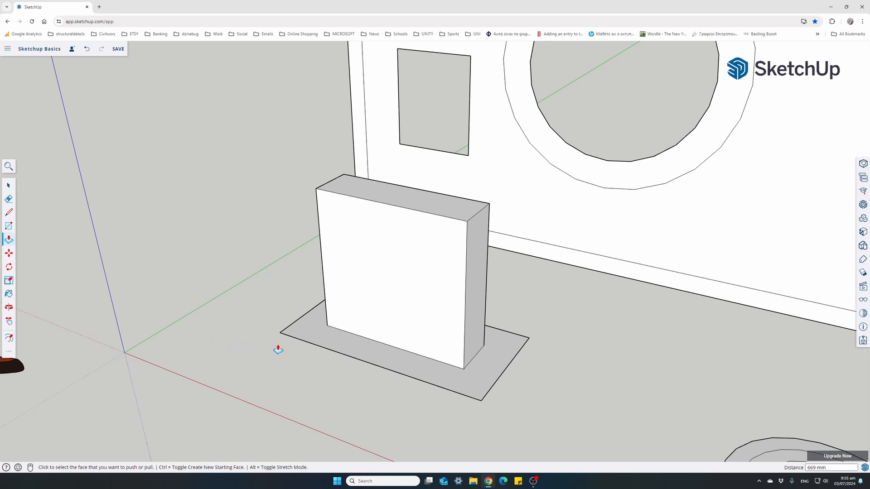
Pull the outer rectangular ring around the block up by exactly 450 mm.
left_click(302, 332)
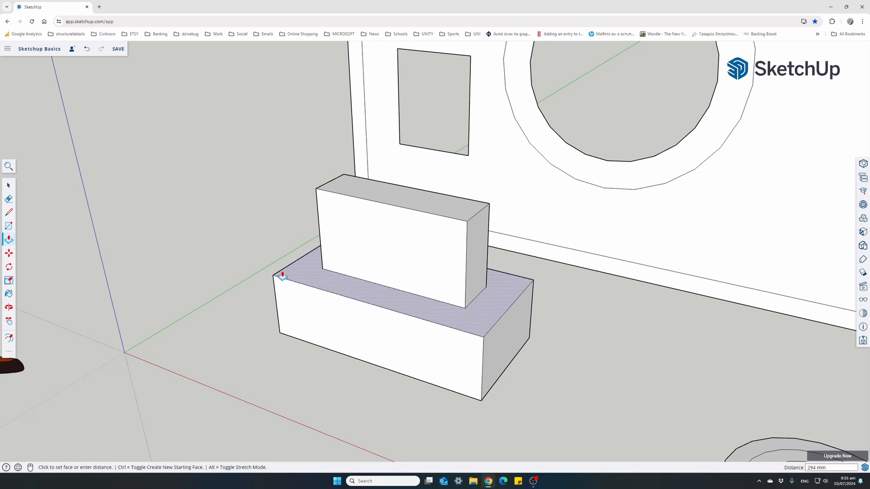
type("450")
key("Return")
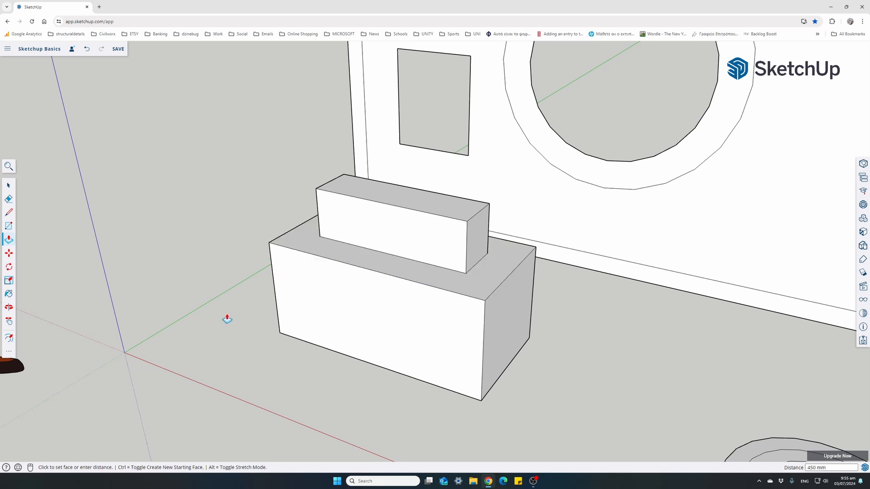
Select the stepped block's faces and edges one at a time to examine how its geometry is split up.
key("space")
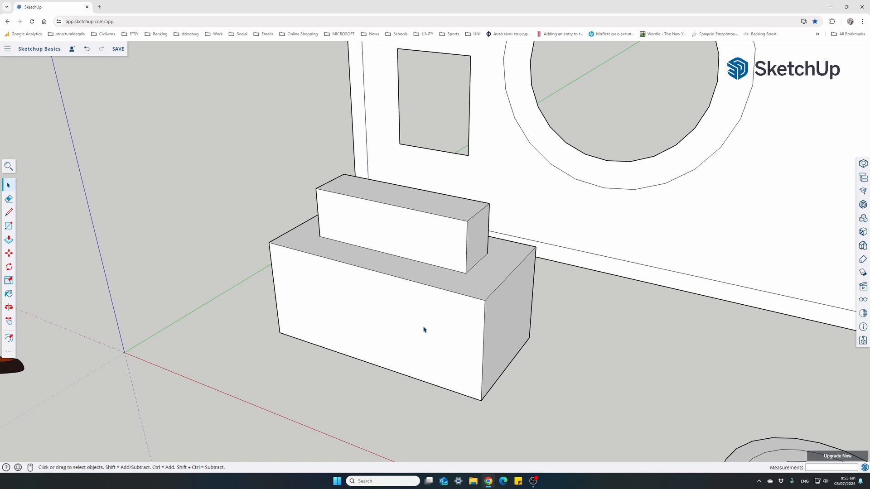
left_click(385, 334)
left_click(508, 344)
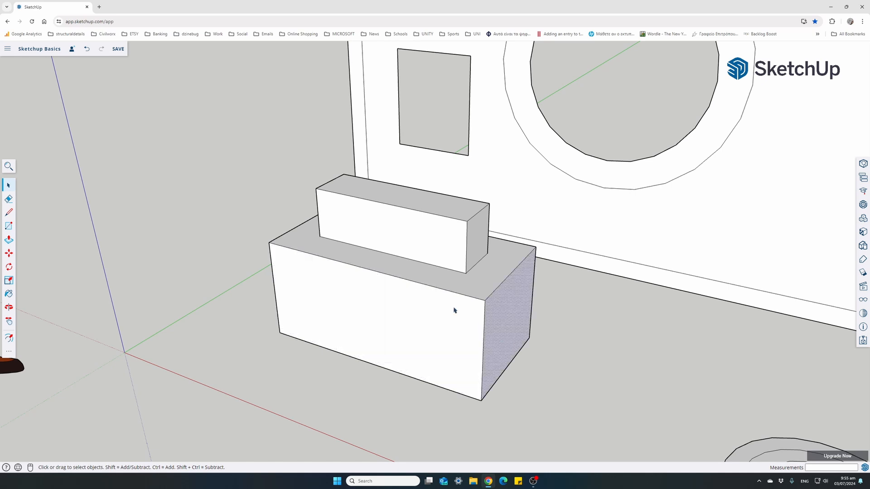
left_click(414, 278)
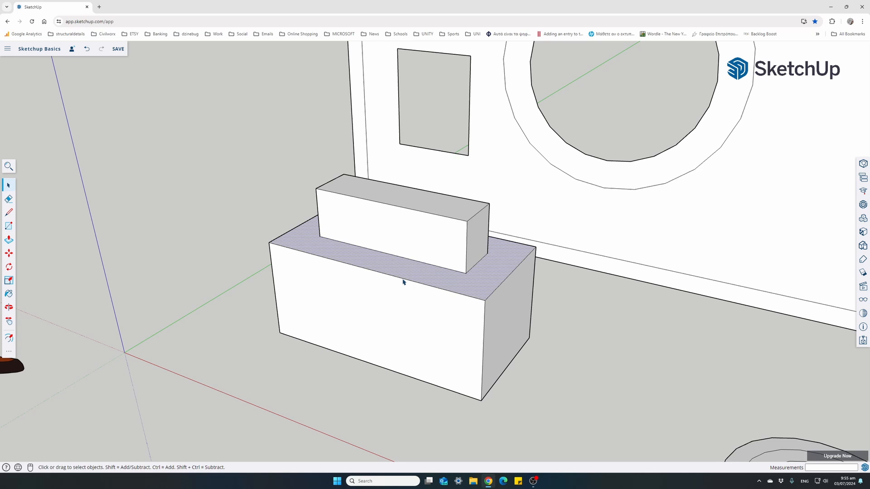
left_click(408, 282)
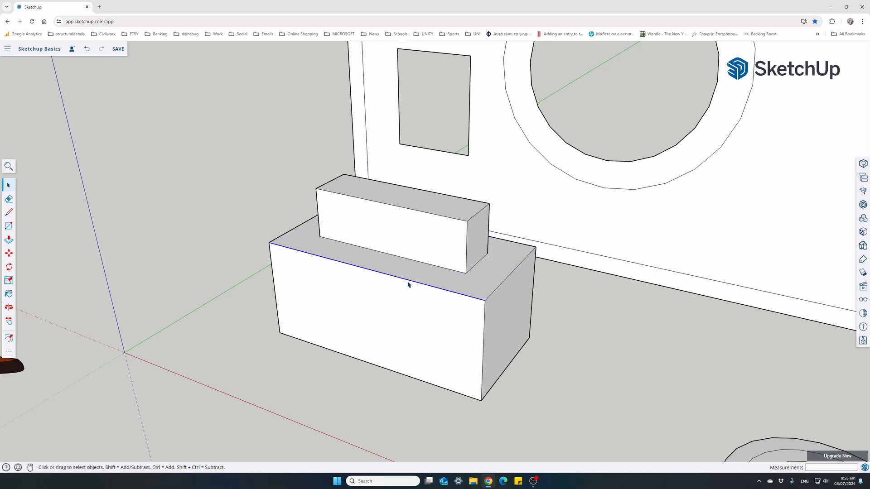
left_click(449, 271)
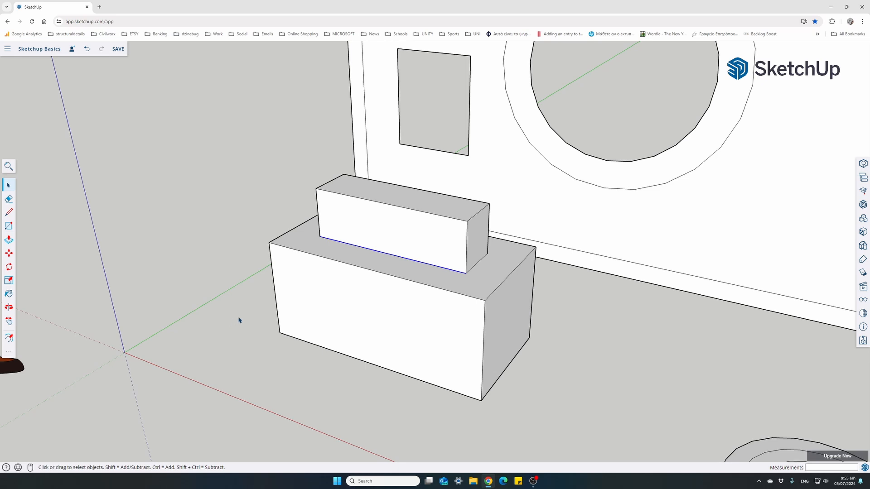
left_click(302, 305)
left_click(346, 261)
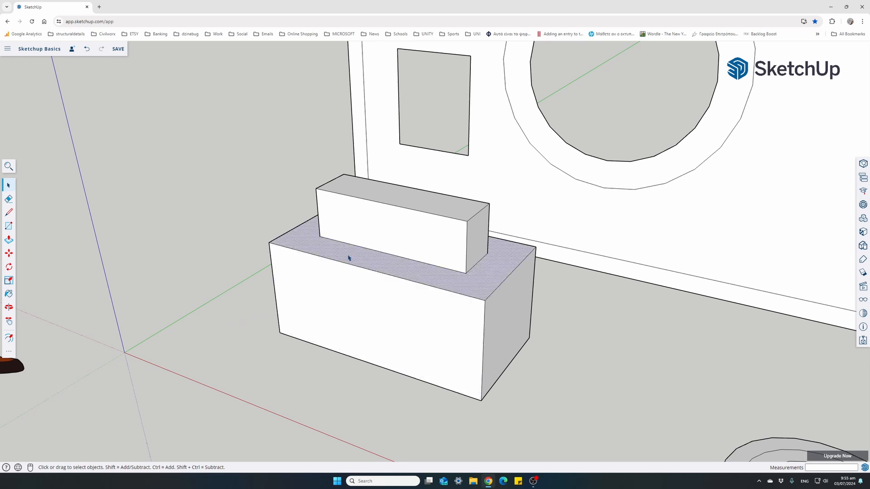
left_click(343, 262)
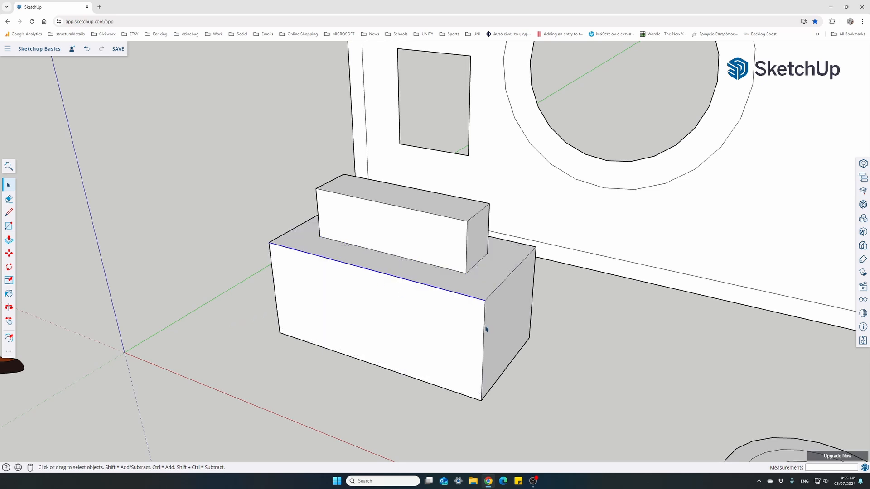
left_click(489, 297)
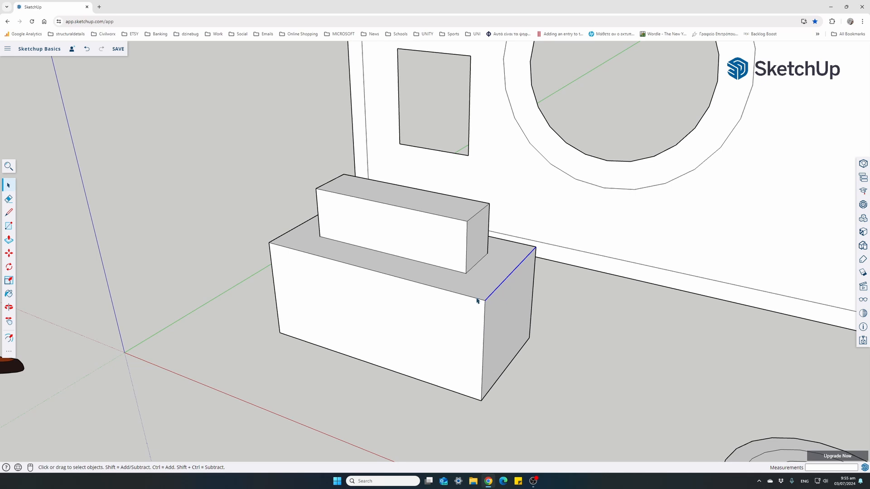
left_click(476, 300)
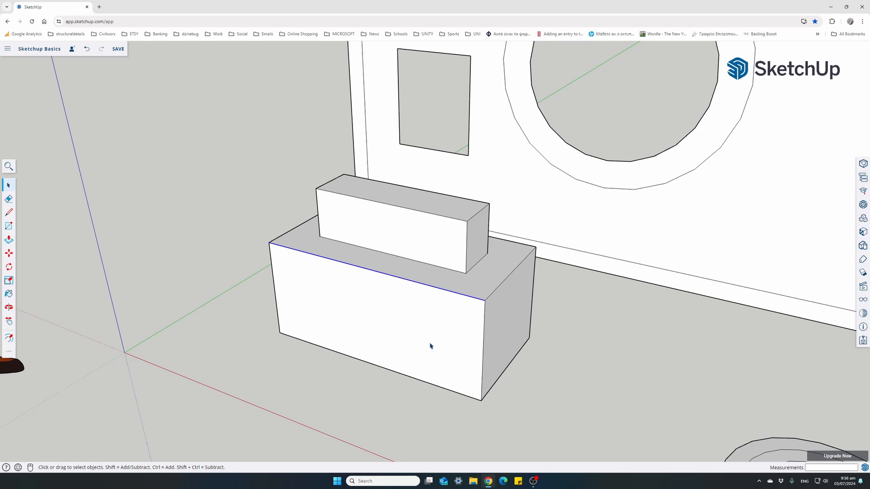
left_click(418, 351)
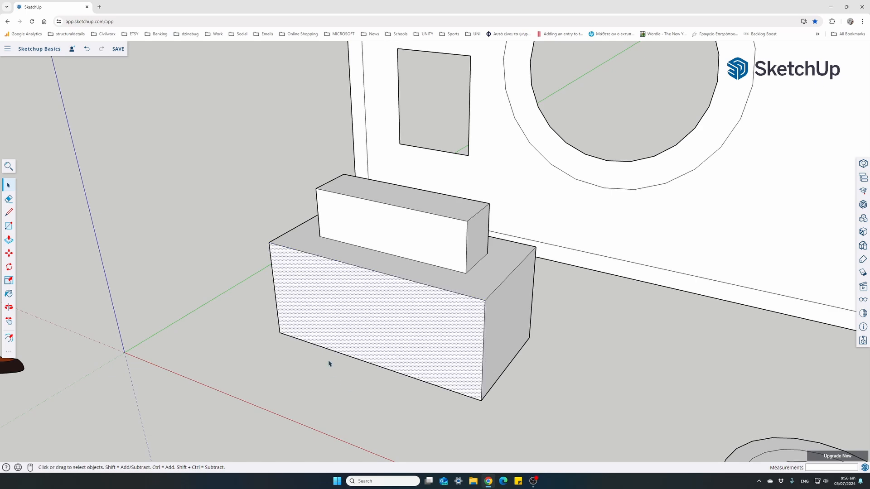
Pull the innermost pentagon face up 500 mm and the middle pentagon ring around it up about 547 mm.
scroll(330, 364, "down", 5)
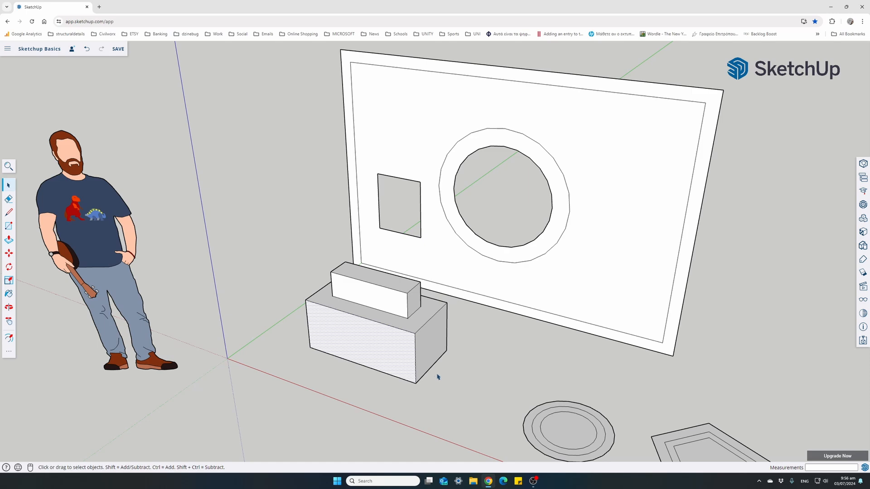
middle_click_drag(437, 376, 307, 269, "shift")
scroll(556, 337, "up", 3)
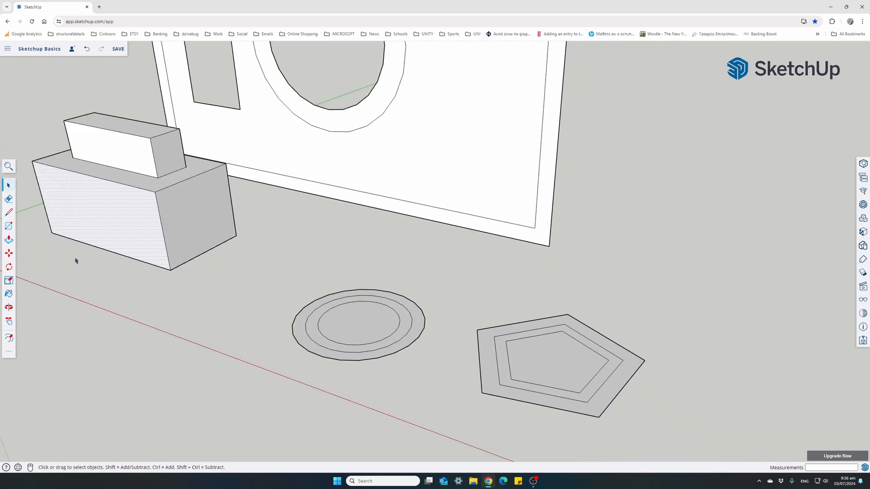
left_click(8, 240)
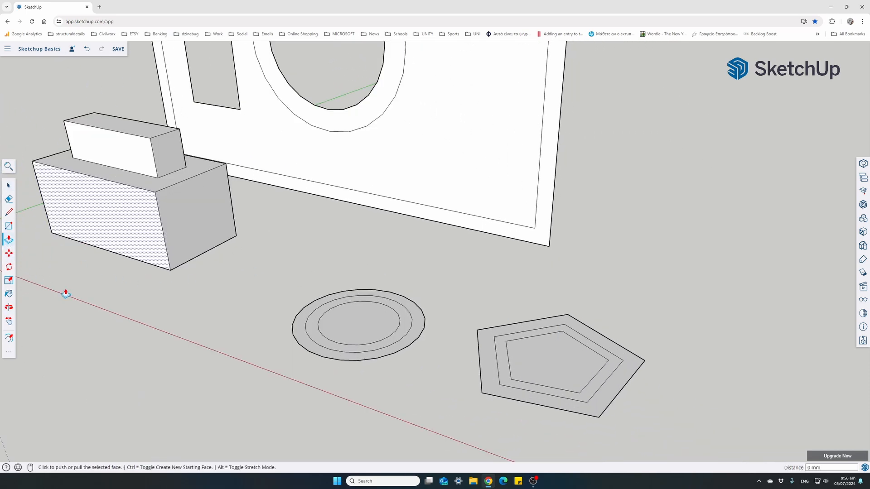
left_click(546, 366)
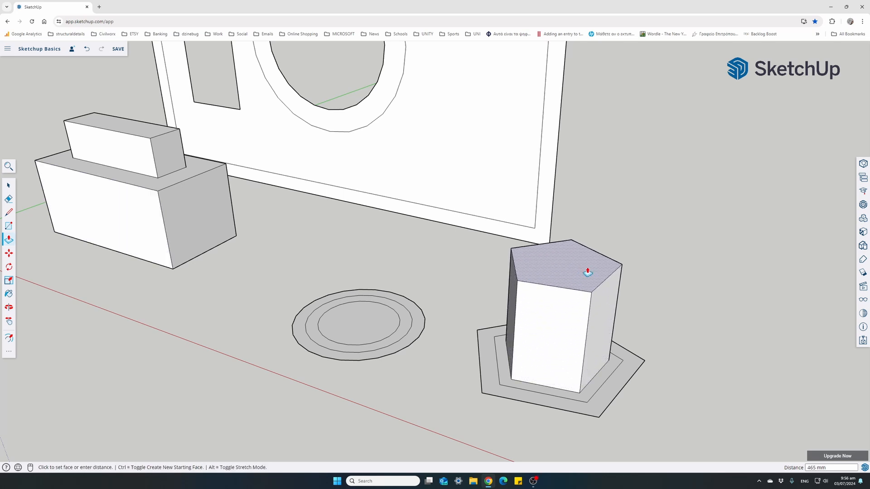
left_click(594, 265)
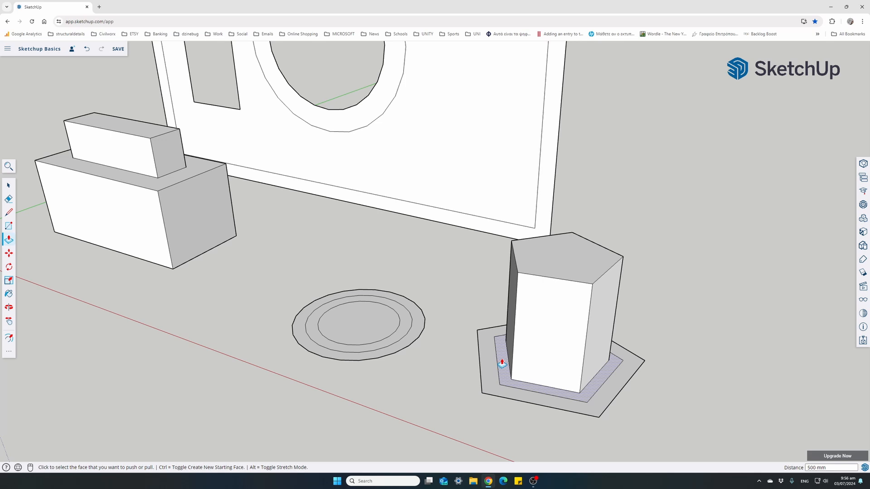
left_click(502, 363)
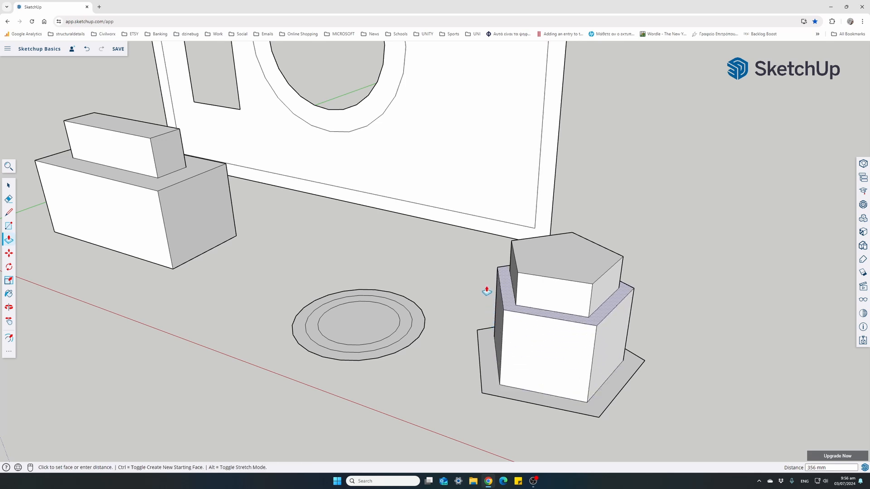
left_click(486, 250)
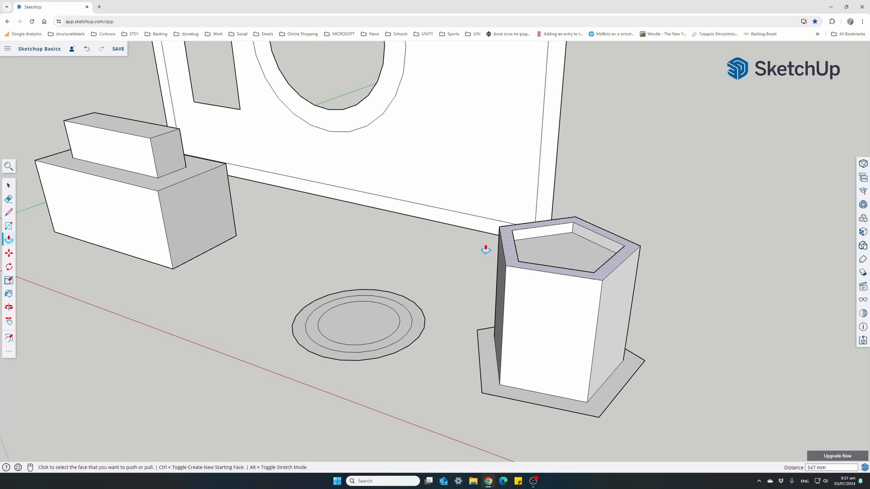
Pull the outer pentagon ring up 547 mm, level with the middle ring, and raise it about 48 mm further.
left_click(483, 353)
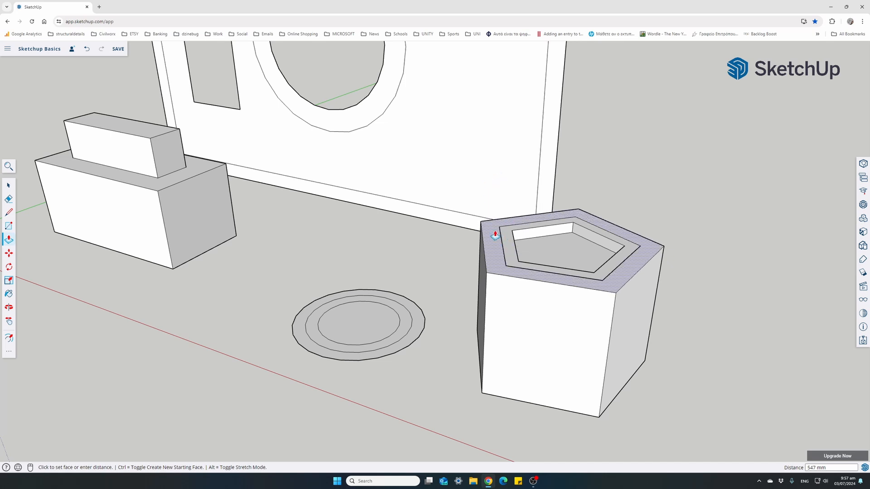
left_click(492, 230)
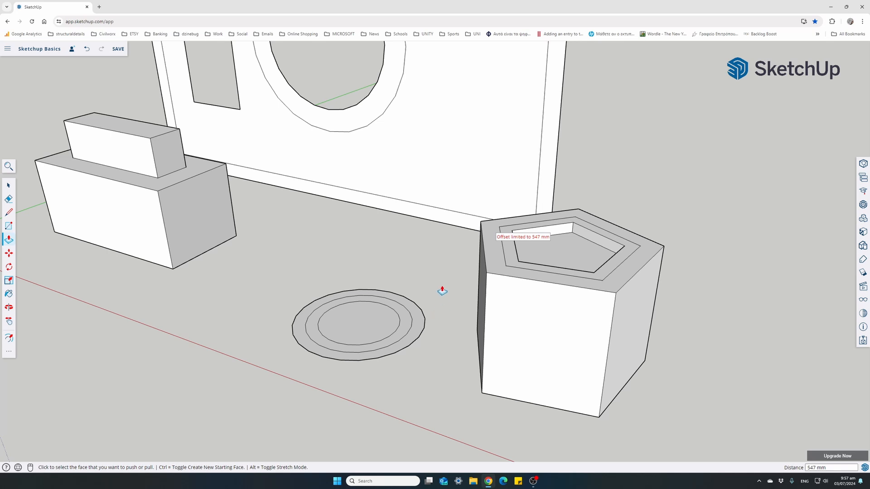
left_click(494, 252)
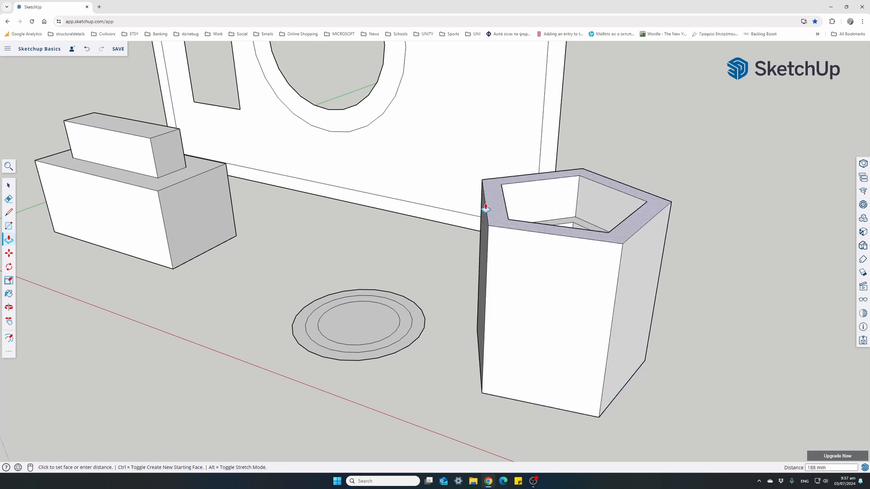
left_click(485, 236)
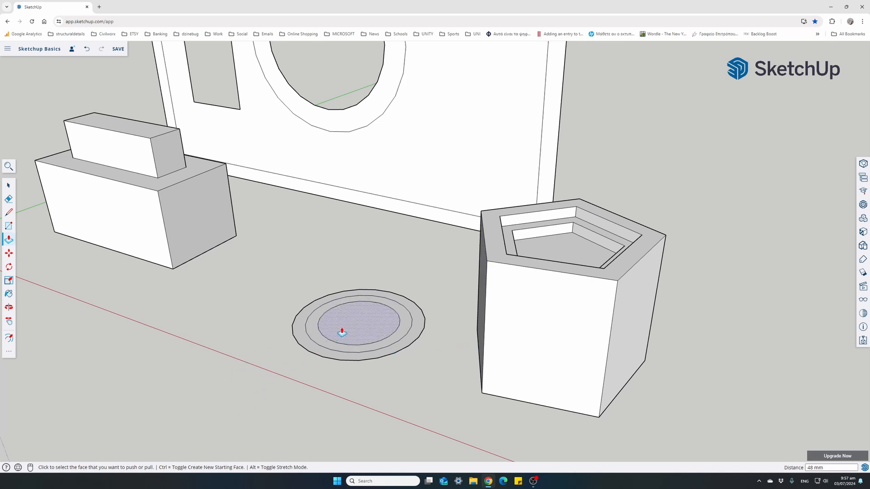
Push the innermost circle face of the ground circles down about 264 mm.
scroll(312, 323, "up", 1)
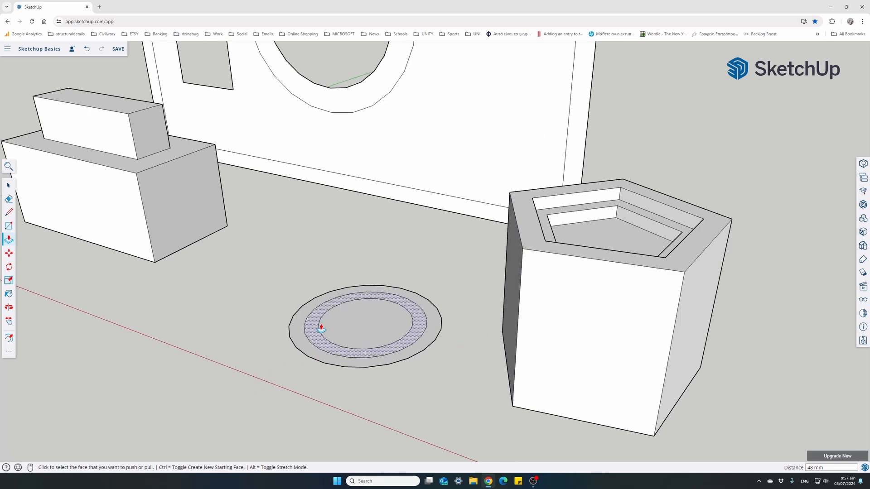
left_click(353, 330)
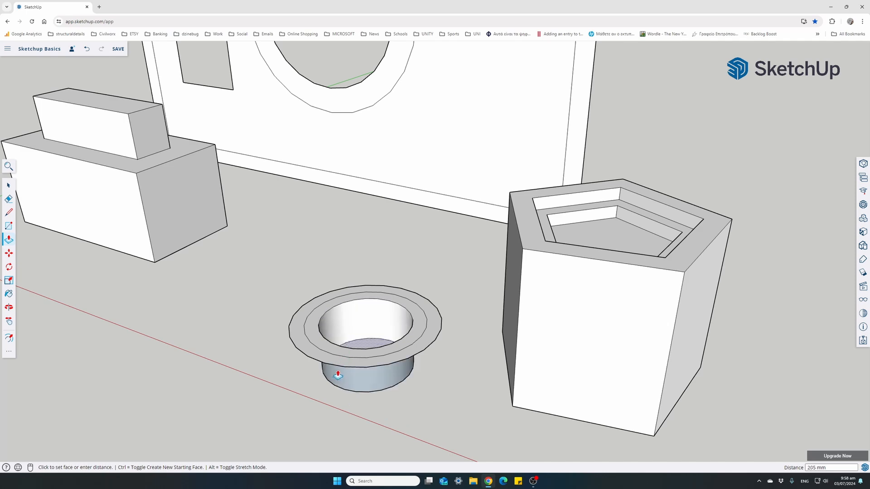
left_click(334, 382)
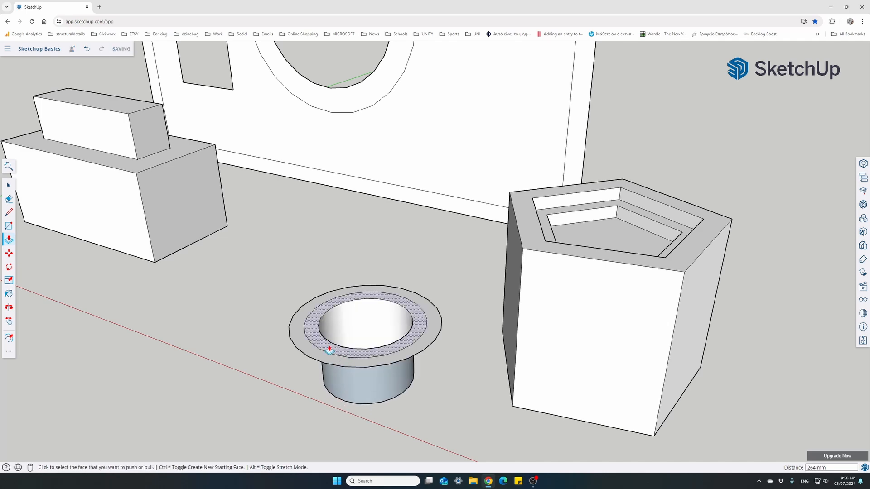
Push the floor of the circular recess down about 319 mm more and pull the middle circular ring up about 184 mm.
middle_click_drag(323, 331, 311, 370)
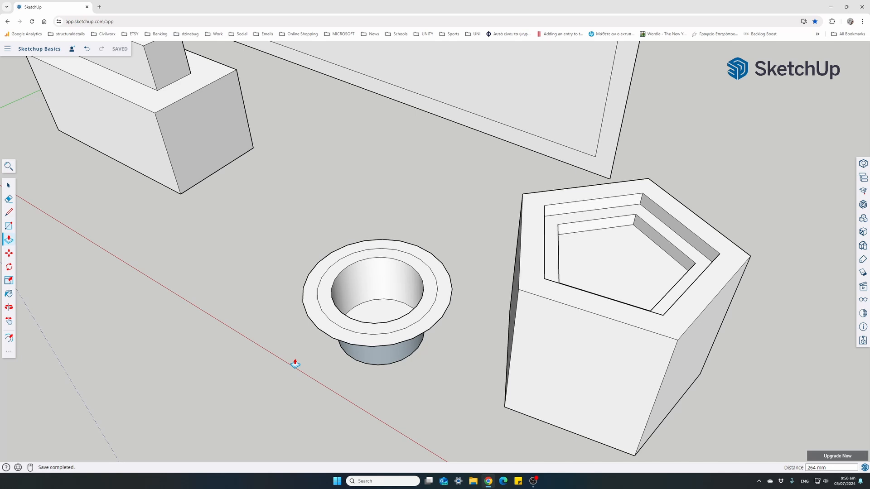
left_click(373, 312)
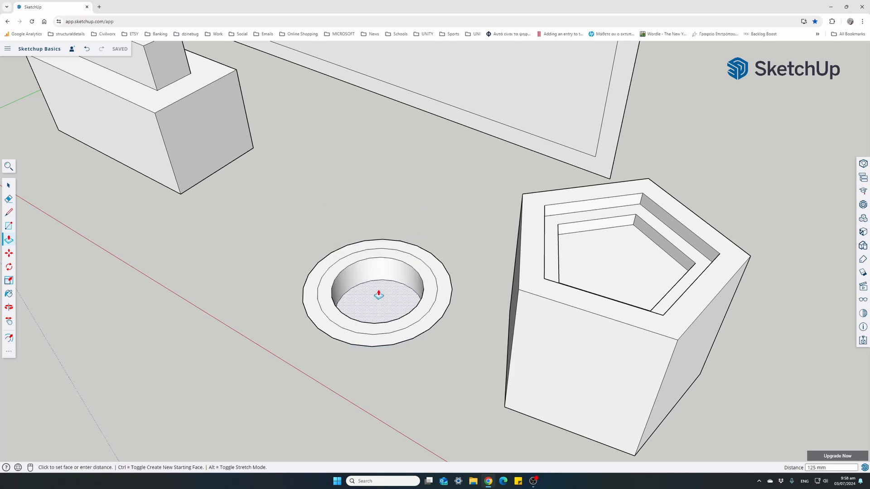
left_click(384, 357)
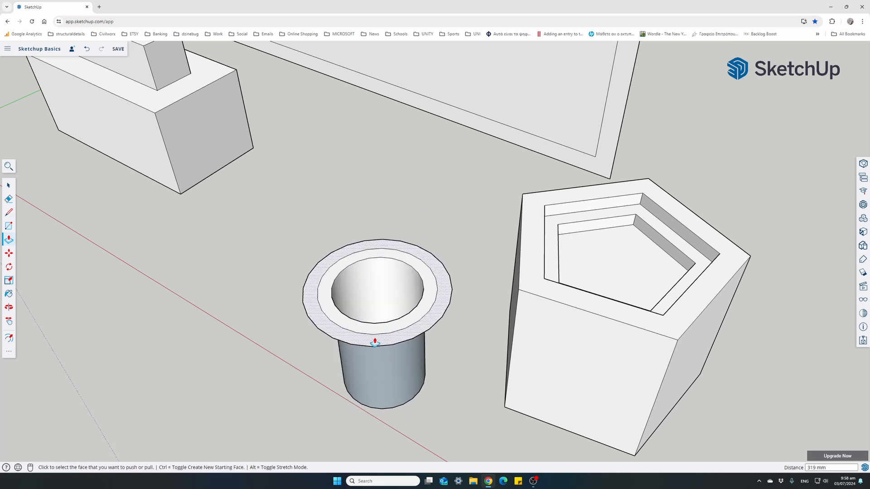
left_click_drag(362, 326, 317, 246)
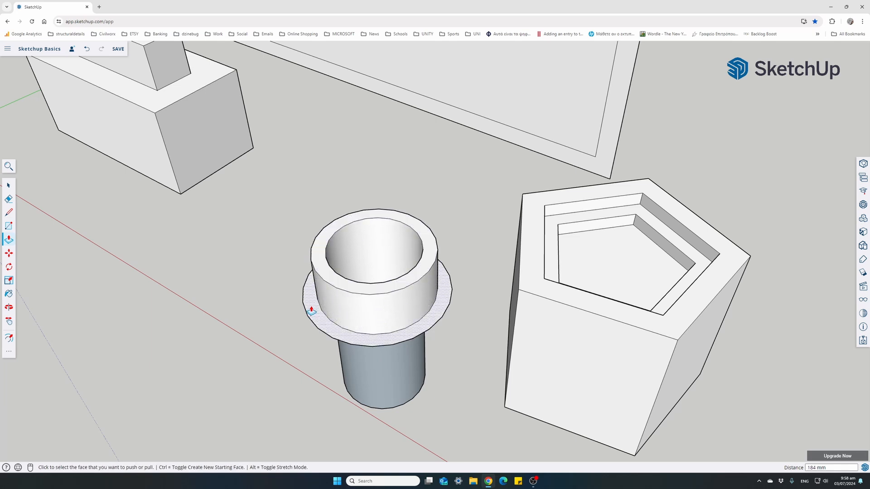
Pull the outer circular ring up about 224 mm, level with the middle ring, and raise it further above that ring.
left_click_drag(307, 305, 285, 212)
left_click(294, 211)
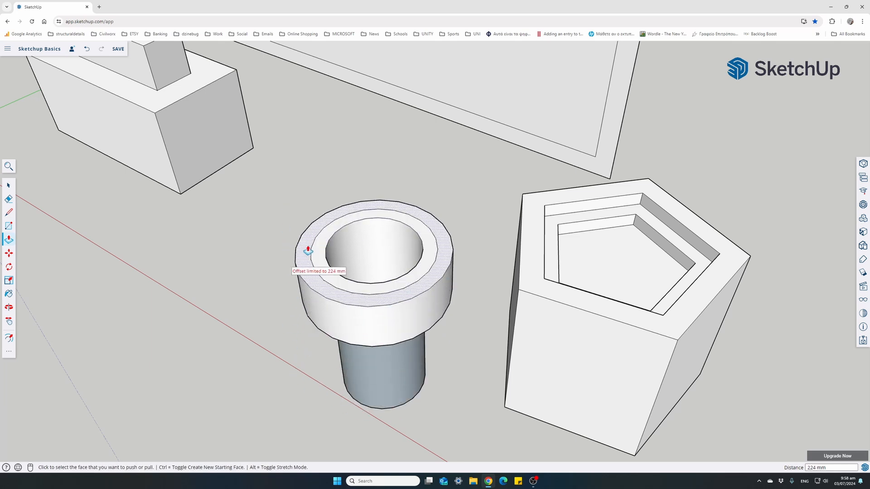
left_click(307, 251)
left_click(289, 223)
scroll(295, 259, "down", 3)
key("space")
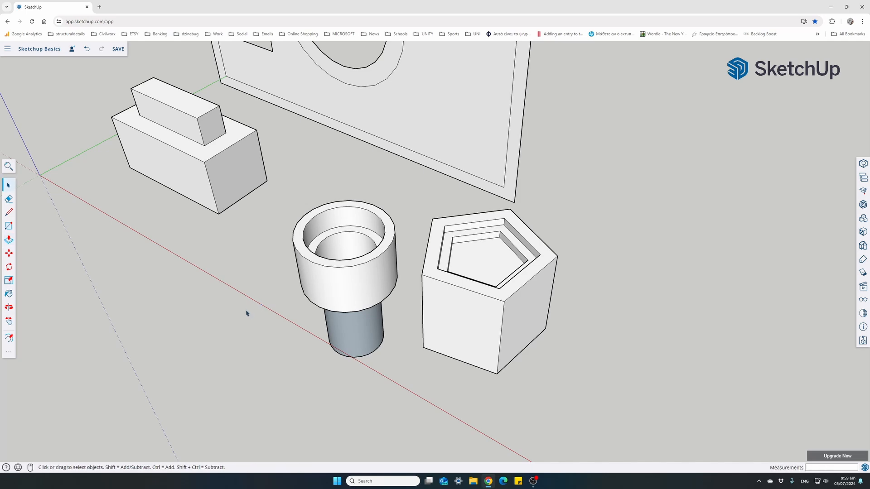
Pull the outer border of the large upright rectangle forward about 107 mm.
middle_click_drag(247, 312, 230, 281, "shift")
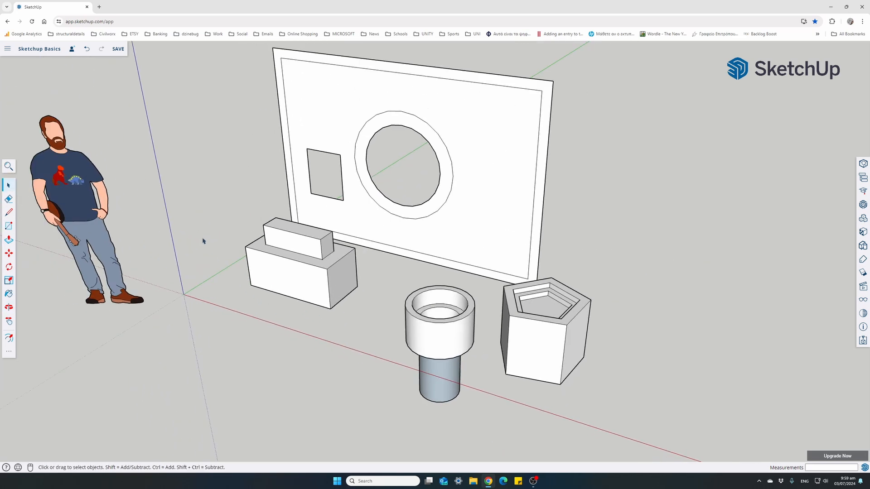
left_click(8, 242)
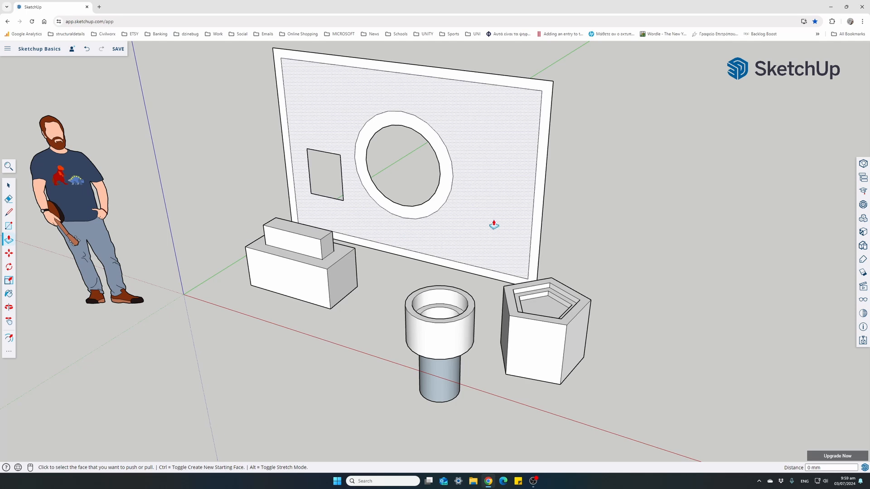
left_click(539, 188)
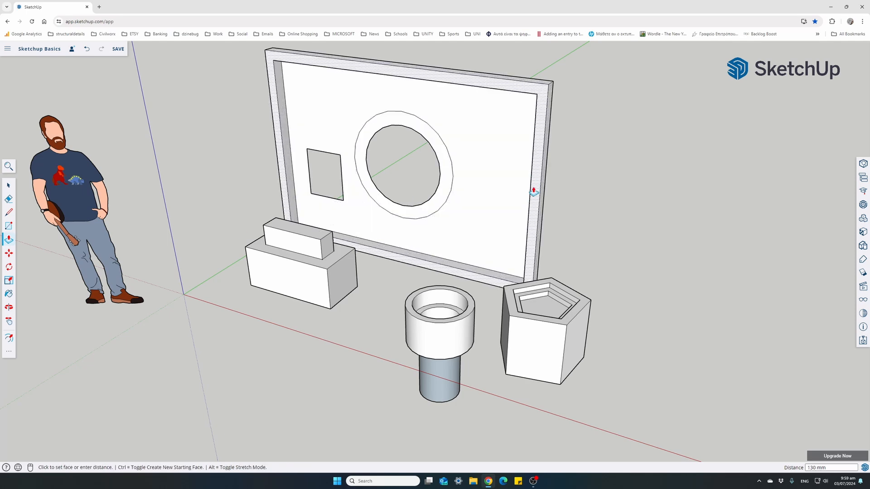
left_click(535, 190)
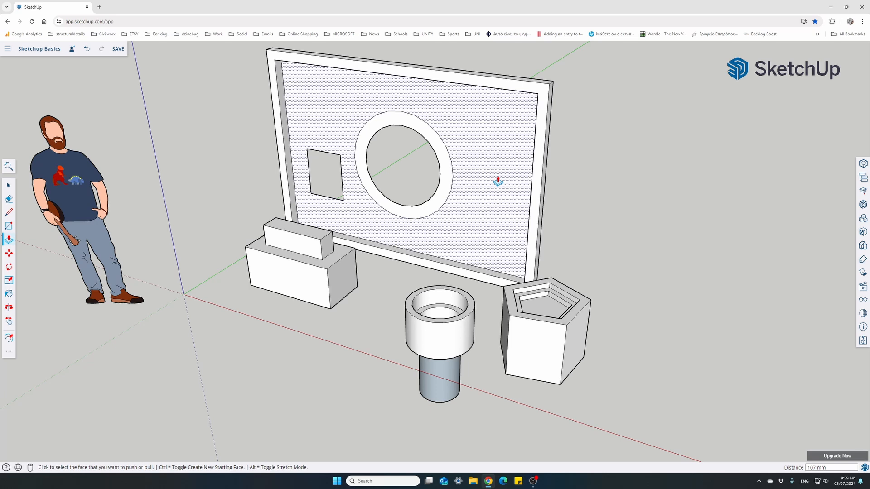
Pull the panel inside the upright rectangle's border forward about 188 mm and the circular ring on it about 366 mm.
left_click(498, 182)
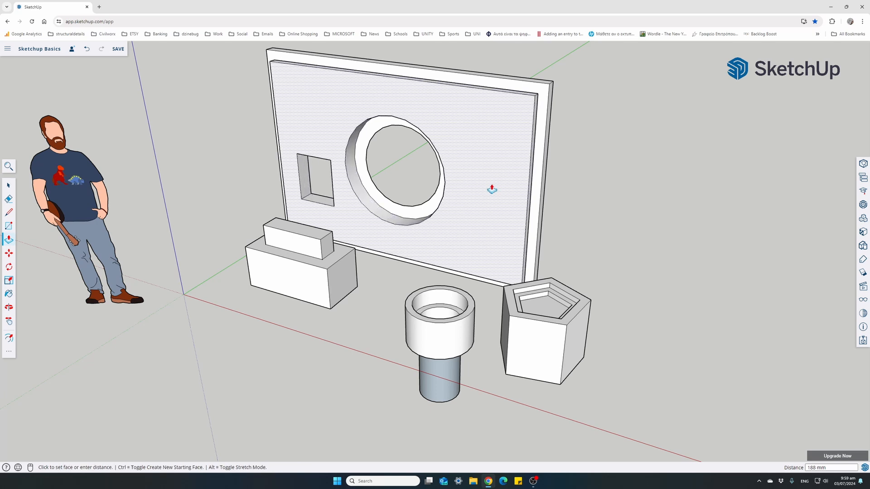
left_click(451, 210)
left_click(411, 216)
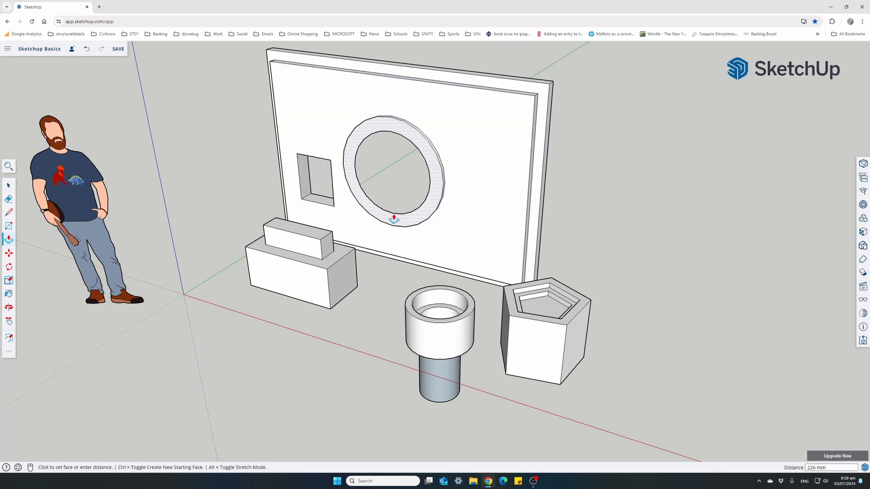
left_click(381, 226)
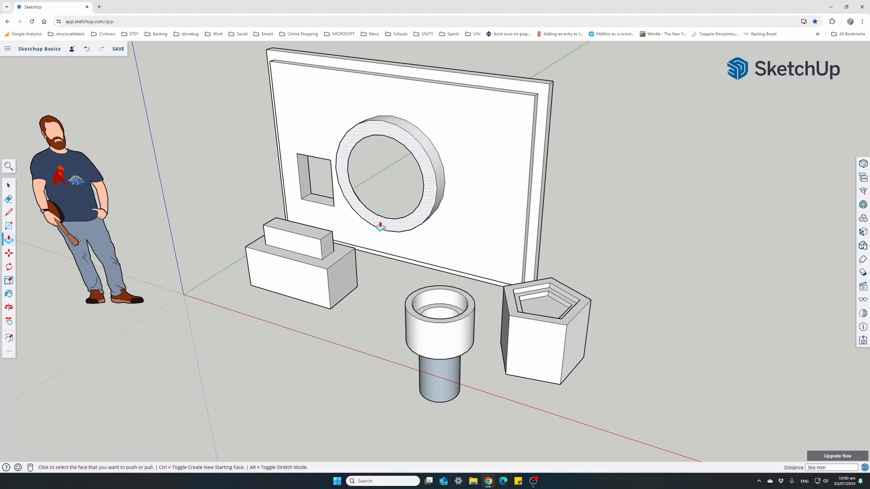
Narrow the panel's rectangular opening by pulling its inner side face about 297 mm towards the circular ring.
key("o")
mouse_move(352, 244)
left_mouse_down()
mouse_move(388, 257)
mouse_move(494, 140)
mouse_move(404, 198)
mouse_move(375, 222)
mouse_move(369, 243)
left_mouse_up()
key("p")
scroll(333, 194, "up", 2)
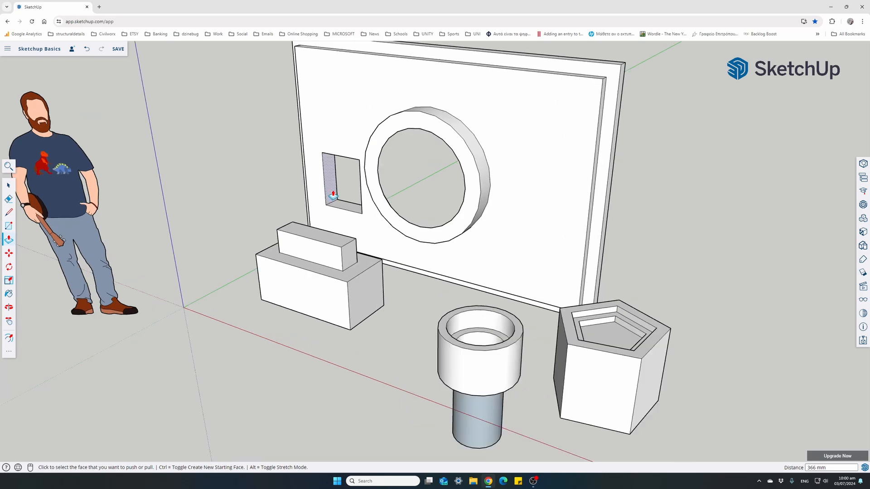
scroll(333, 195, "up", 3)
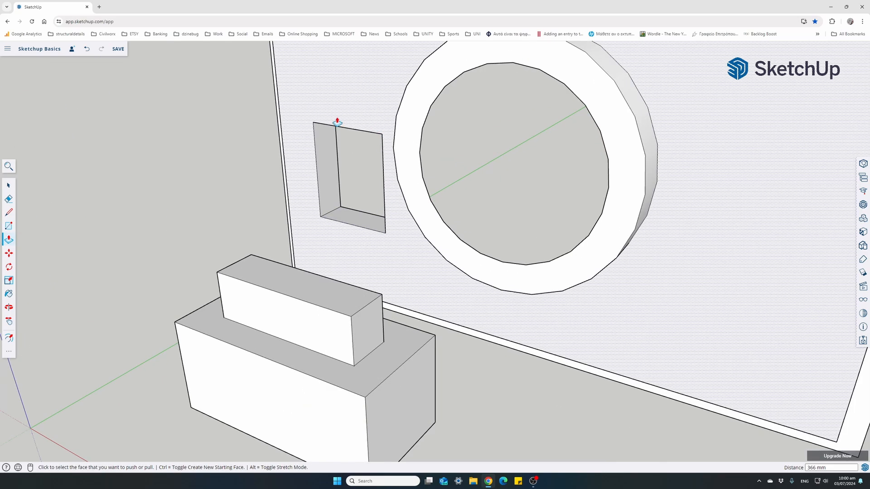
left_click(328, 177)
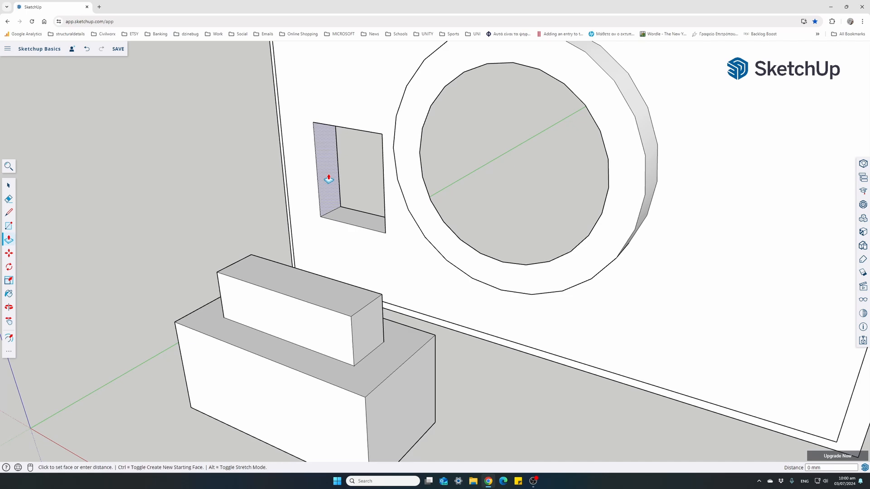
left_click(369, 195)
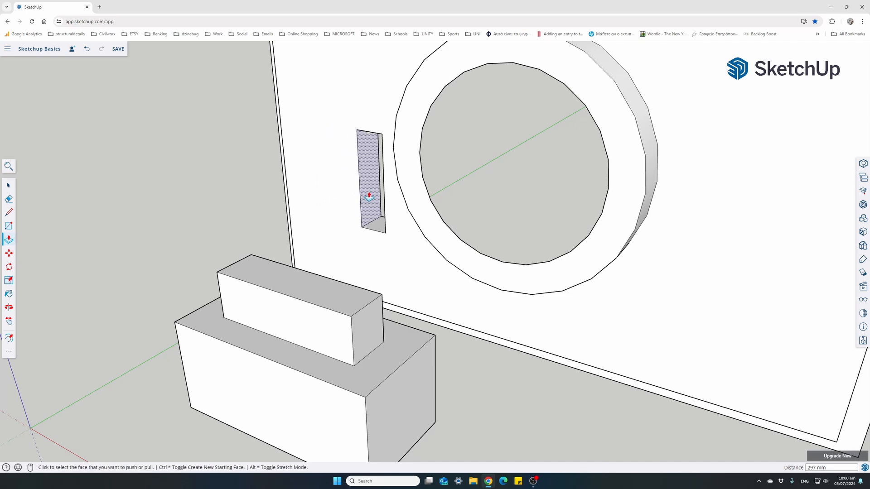
Widen the rectangular opening by pushing its side face back about 348 mm, and raise its lower face about 224 mm.
left_click(369, 200)
left_click(322, 186)
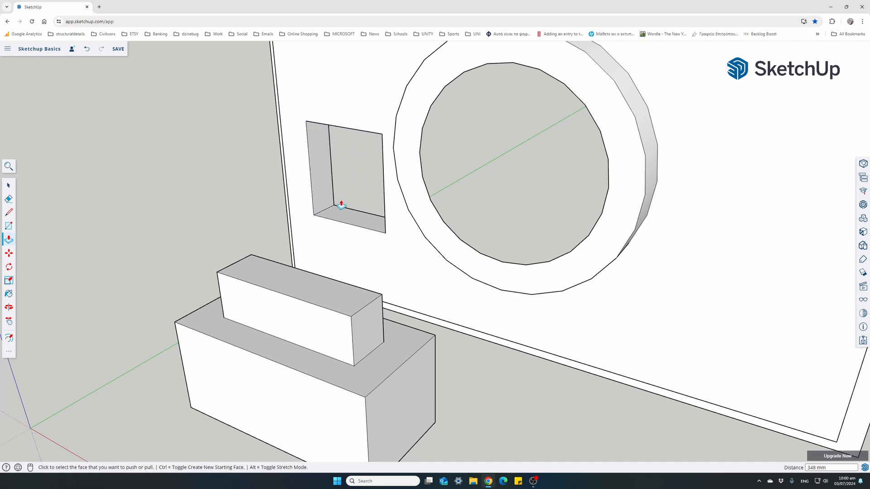
scroll(348, 180, "down", 5)
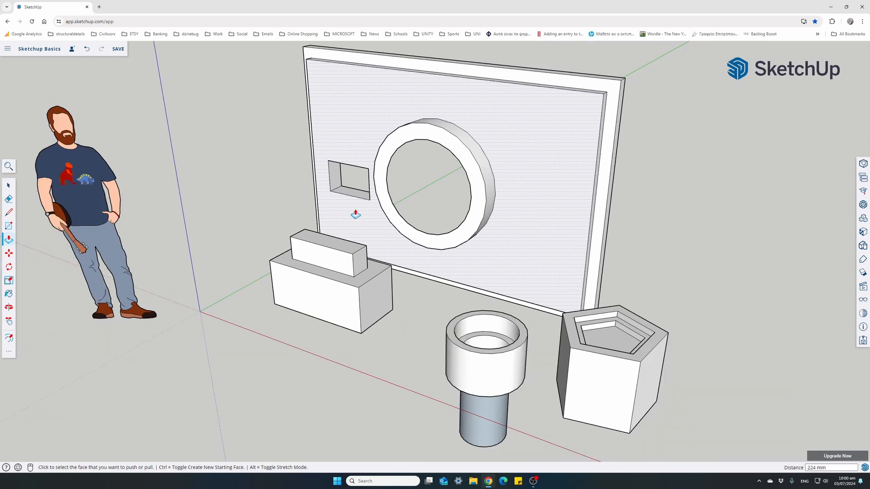
Pull the wall's border forward about 242 mm and extend the wall's end behind the pentagon block by about 261 mm.
left_click(604, 143)
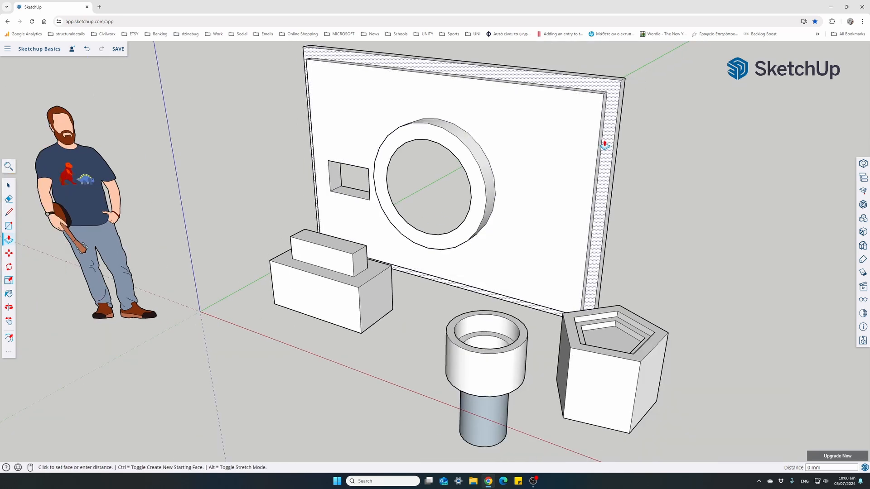
left_click(589, 151)
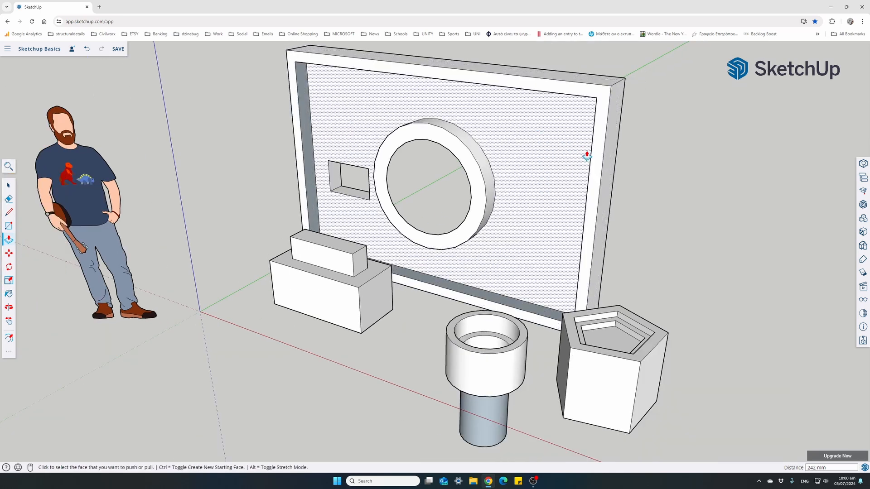
left_click(610, 152)
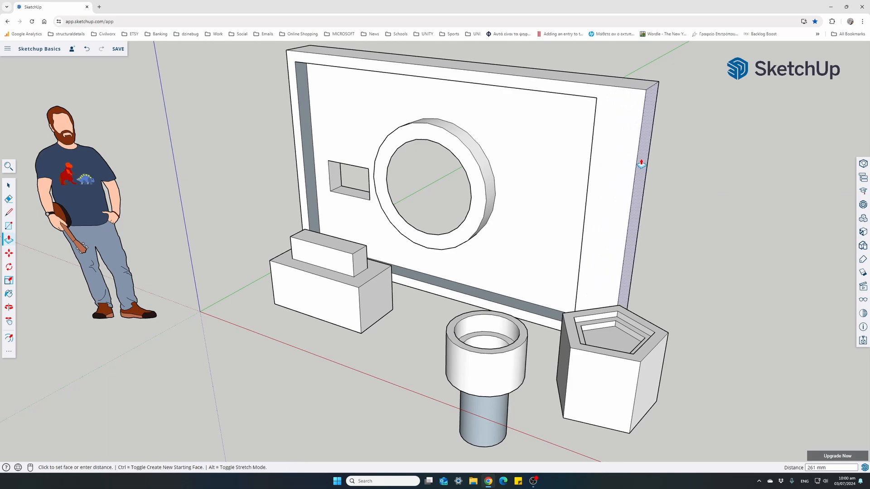
left_click(641, 164)
Pull the wall's other end face, nearest the rectangular opening, outward about 159 mm.
middle_click_drag(244, 202, 669, 200)
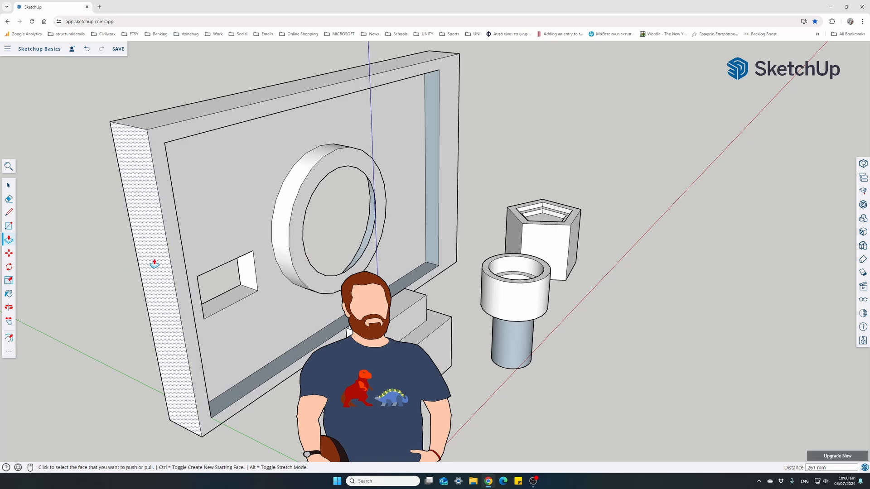
middle_click_drag(324, 305, 207, 311)
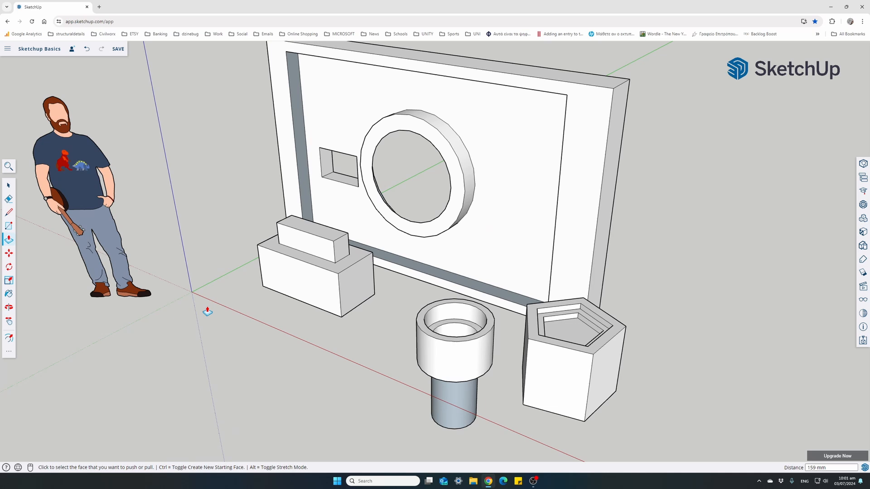
key("space")
Draw an upright rectangle of about 388 by 181 mm on the wide border above the pentagon block.
left_click(10, 228)
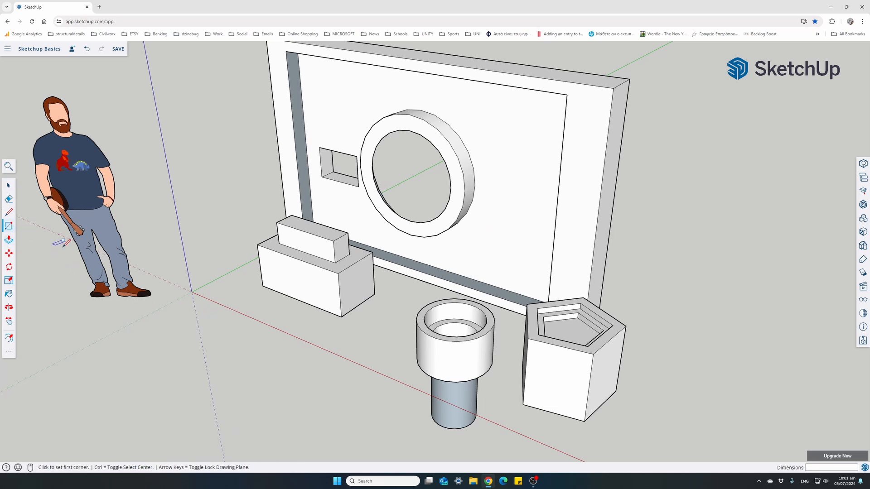
left_click(569, 219)
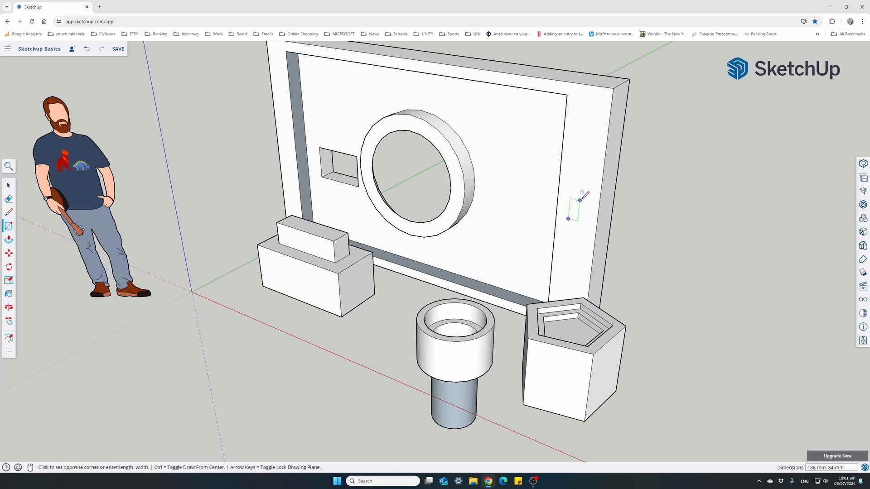
left_click(593, 180)
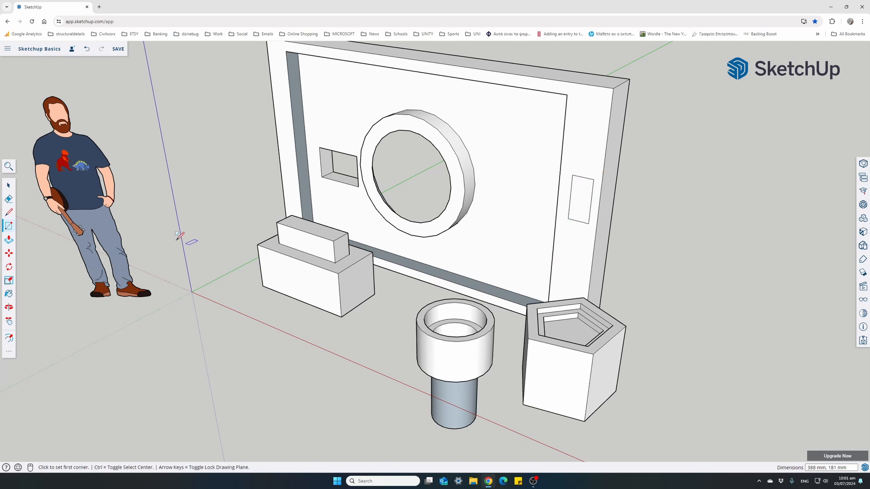
Push the new rectangle about 349 mm through the border's full thickness to cut an opening.
left_click(8, 245)
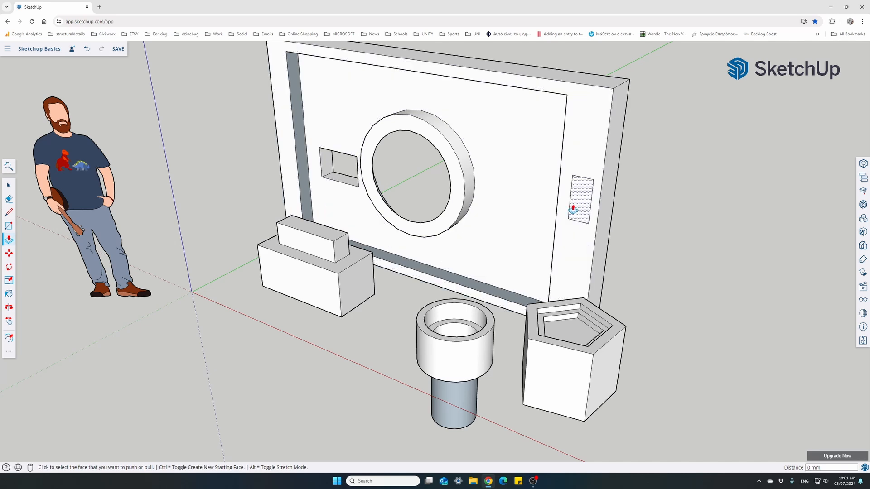
mouse_move(574, 210)
middle_mouse_down()
mouse_move(598, 180)
mouse_move(577, 194)
middle_mouse_up()
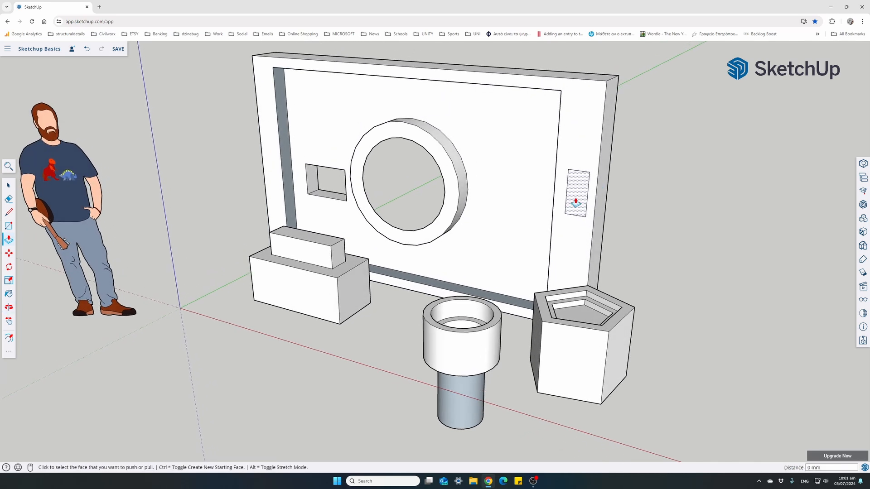
left_click(576, 203)
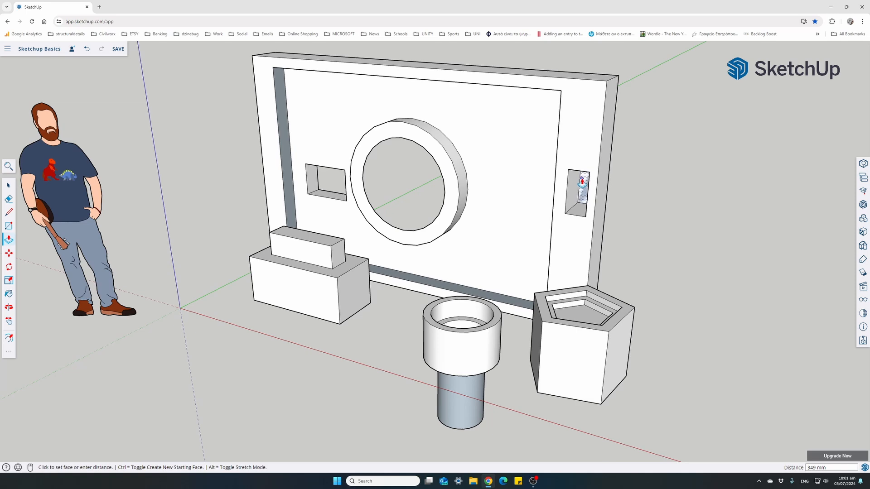
left_click(582, 182)
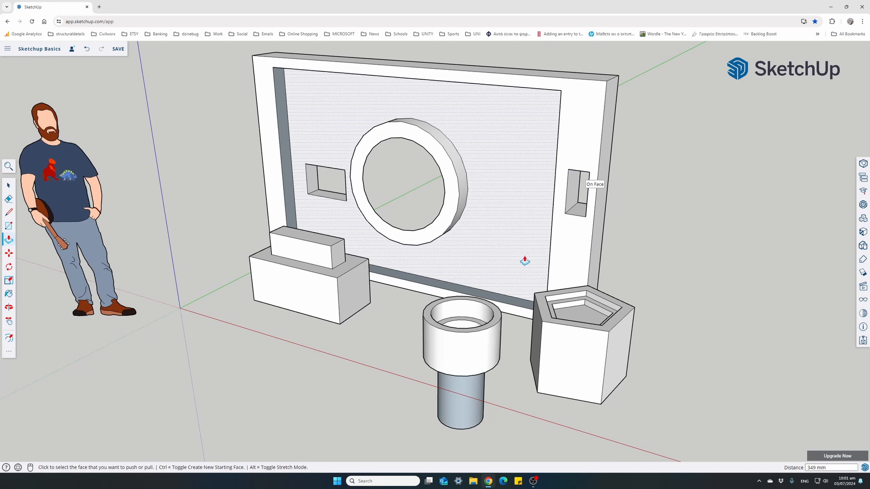
Draw a second rectangle of about 259 by 218 mm on the same border, below the opening just cut.
middle_click_drag(520, 266, 546, 260)
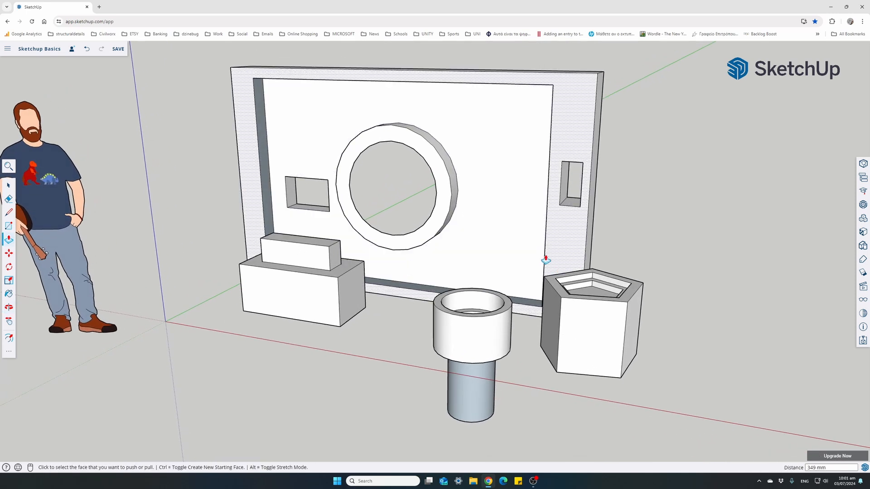
left_click(9, 226)
left_click(552, 255)
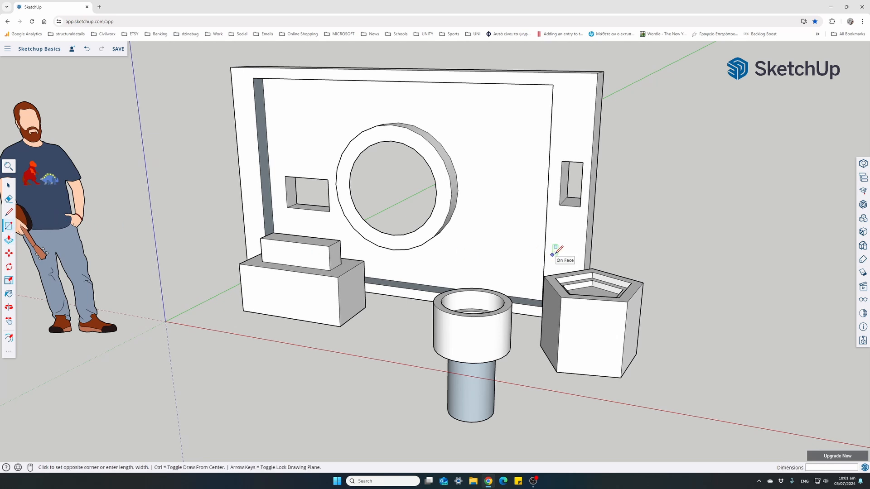
left_click(579, 229)
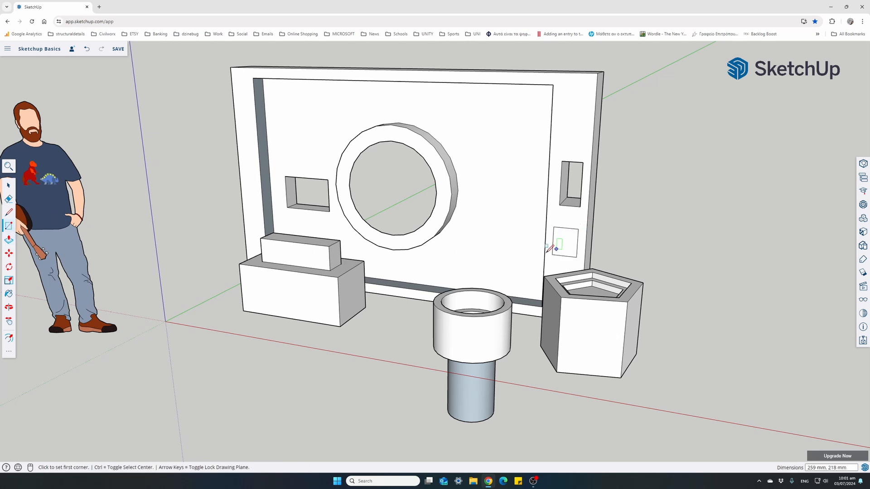
Pull the second rectangle out of the border about 79 mm to form a raised block.
left_click(8, 240)
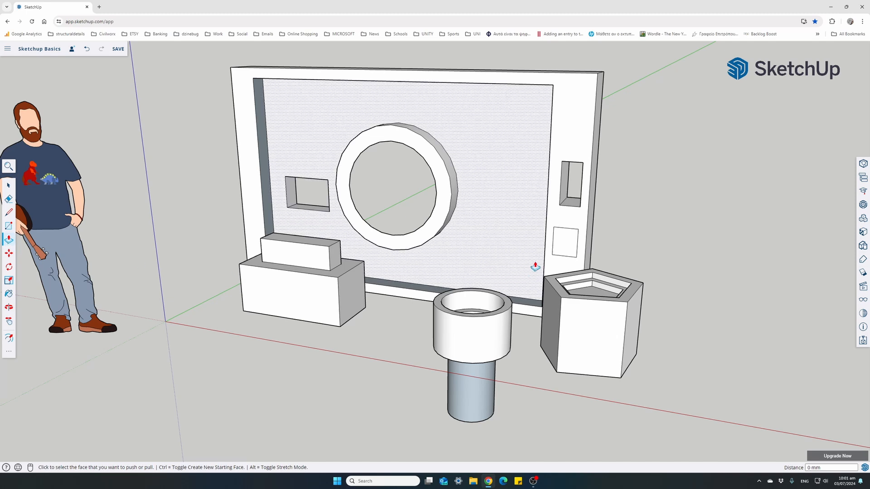
left_click(561, 245)
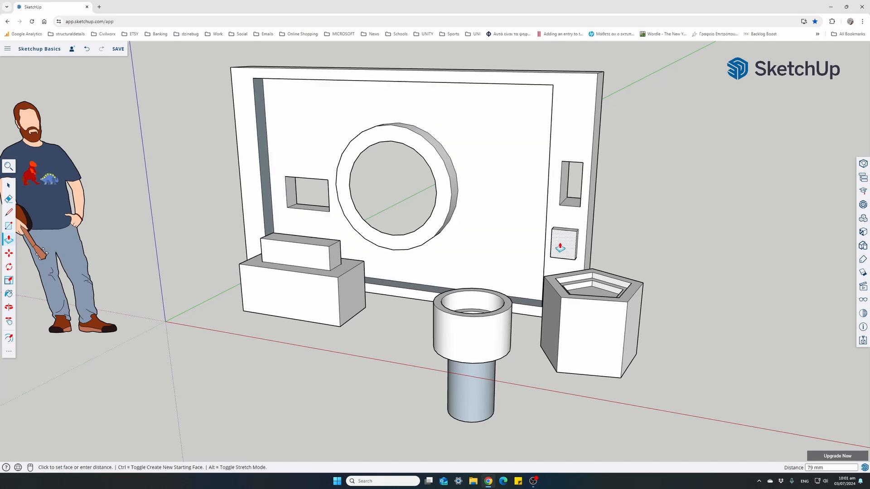
left_click(560, 250)
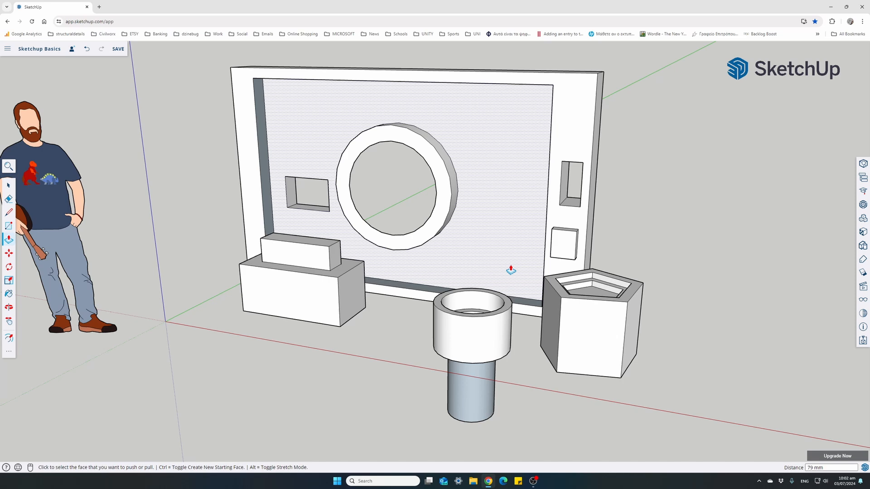
Draw a rectangle of about 992 by 1275 mm on the open ground beside the pentagon block.
left_click(8, 225)
scroll(357, 317, "down", 5)
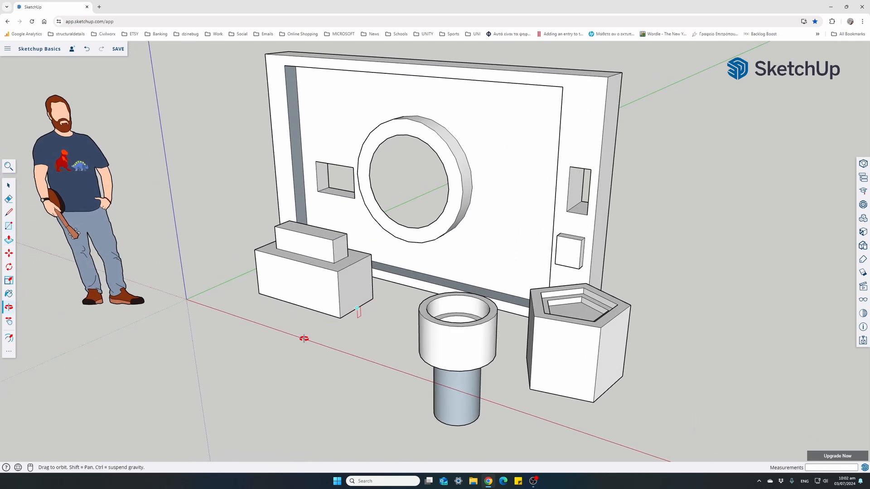
scroll(583, 353, "up", 3)
left_click(545, 337)
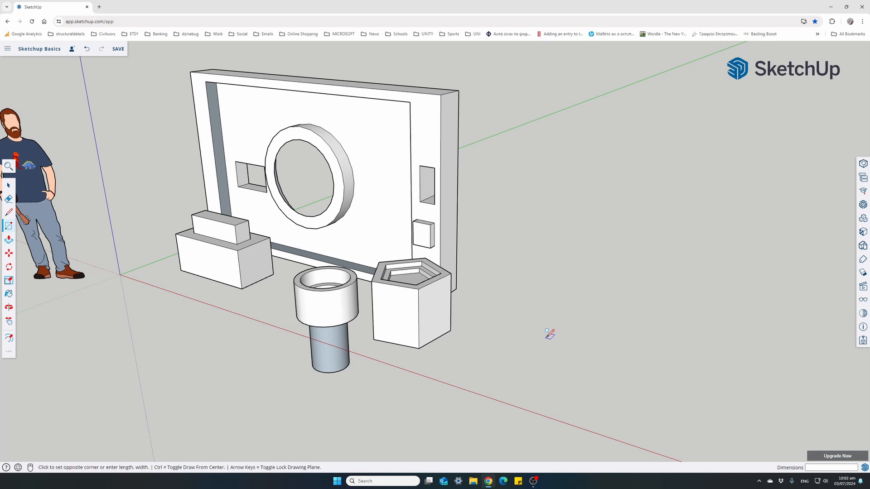
left_click(686, 311)
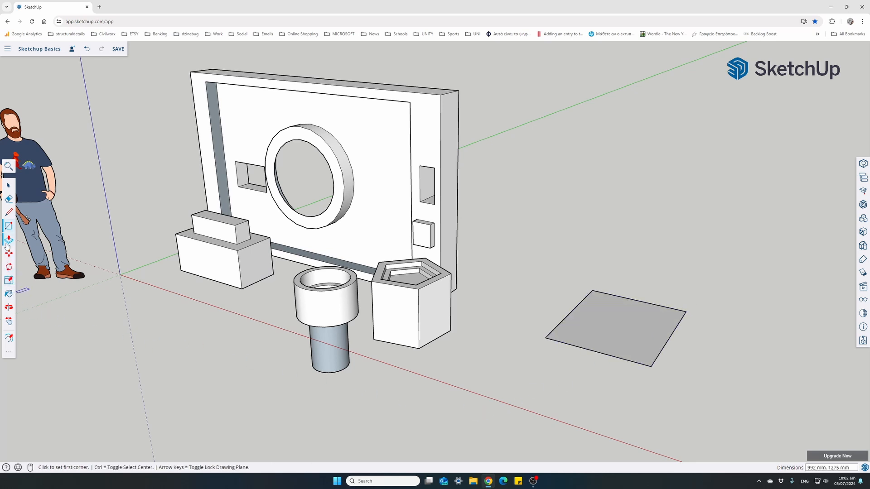
Draw a 2 Point Arc with a radius of about 317 mm across the new rectangle's corner nearest the pentagon block.
left_click(9, 353)
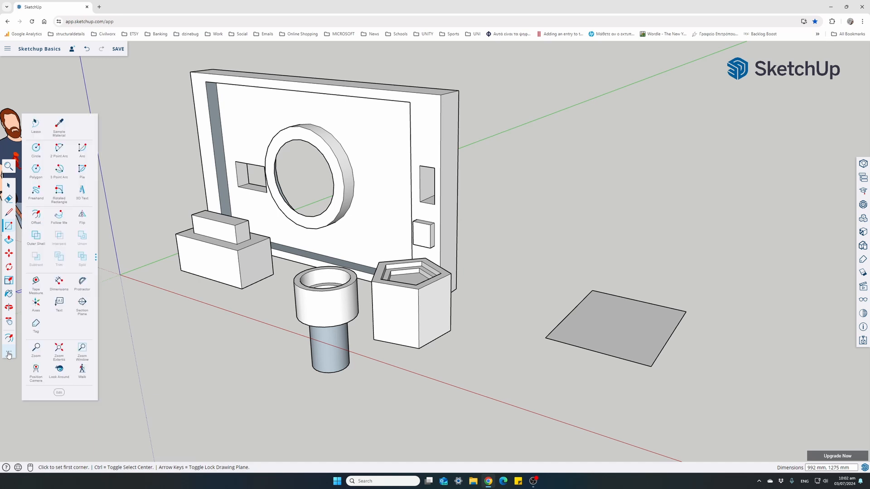
left_click(57, 151)
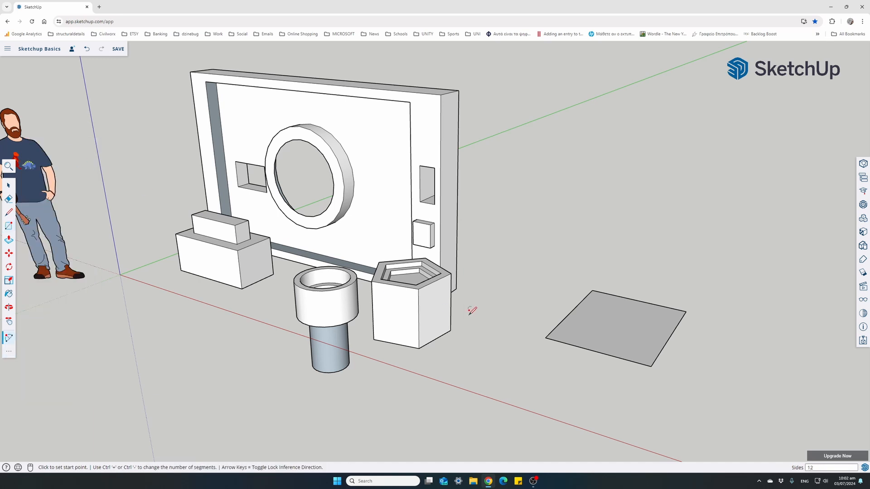
left_click(577, 346)
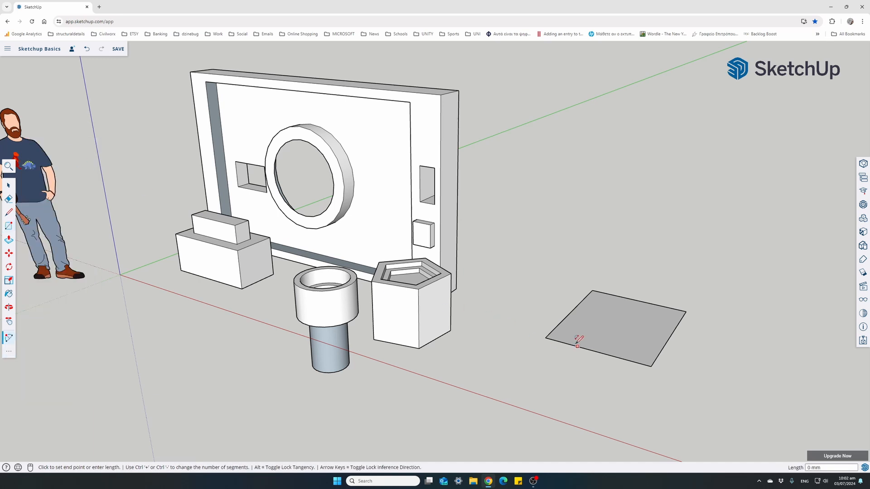
left_click(559, 325)
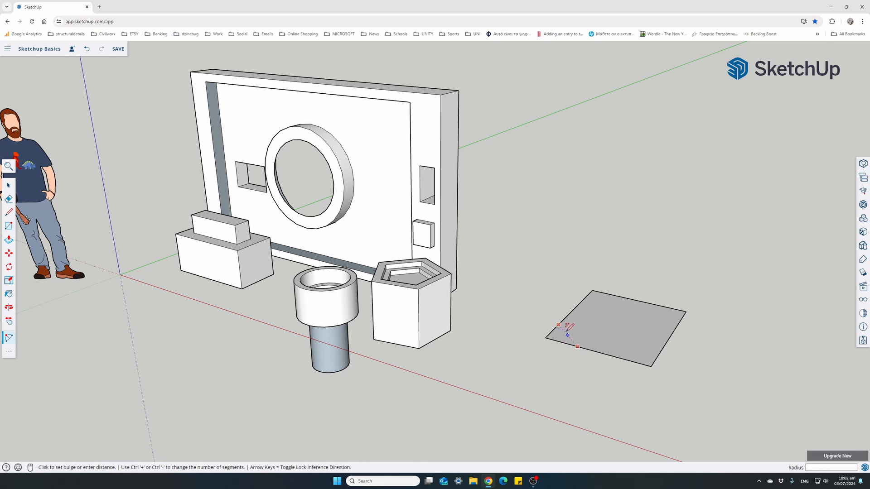
left_click(557, 332)
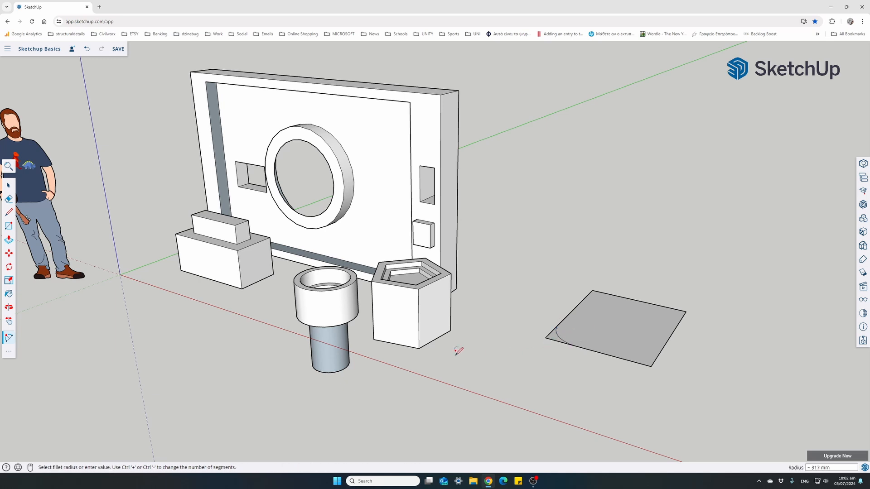
Delete the small corner face and the edges outside the arc to leave the rectangle with one rounded corner.
left_click(7, 186)
scroll(553, 330, "up", 3)
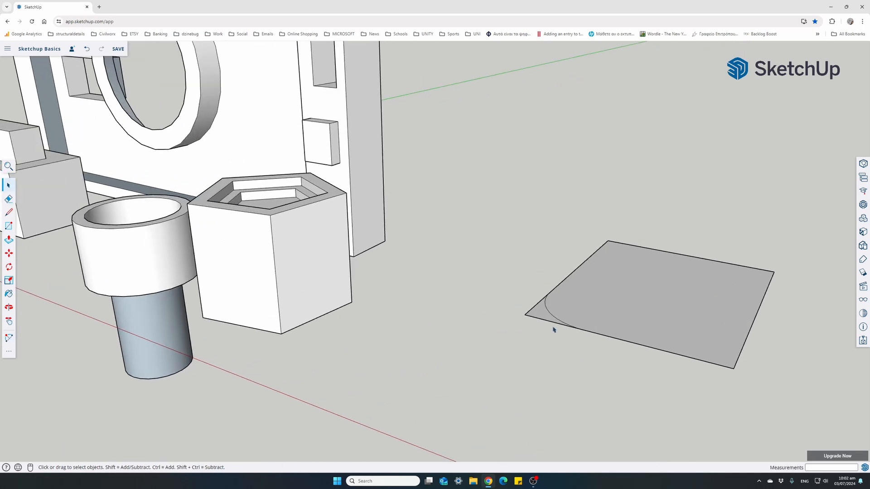
left_click(542, 319)
key("Delete")
key("Delete")
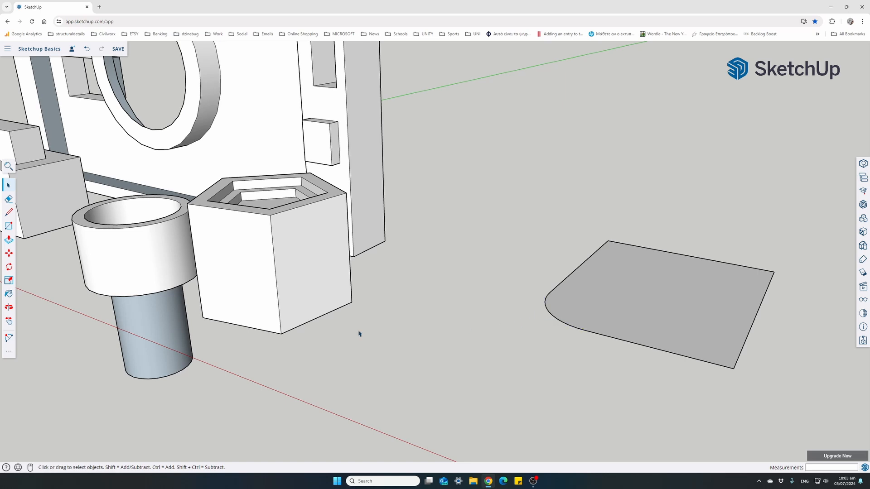
Pull the rounded-corner face up about 890 mm to form a solid block.
left_click(9, 240)
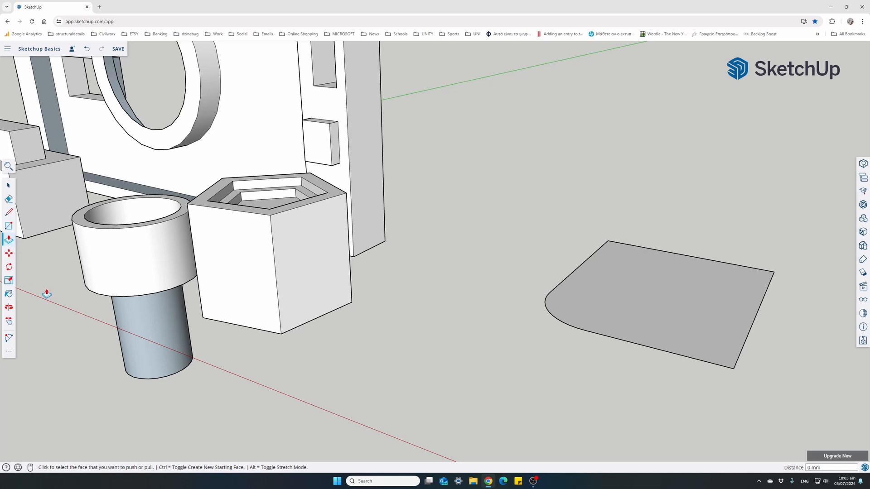
scroll(363, 369, "down", 4)
left_click(537, 323)
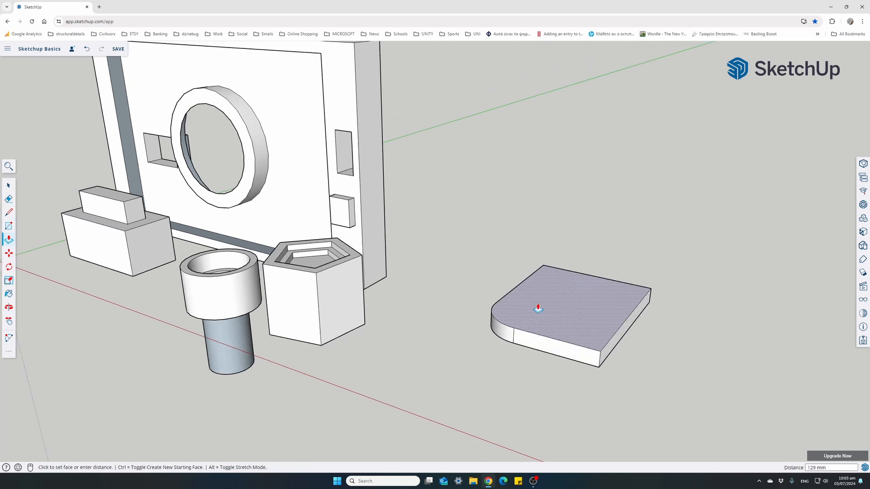
left_click(492, 219)
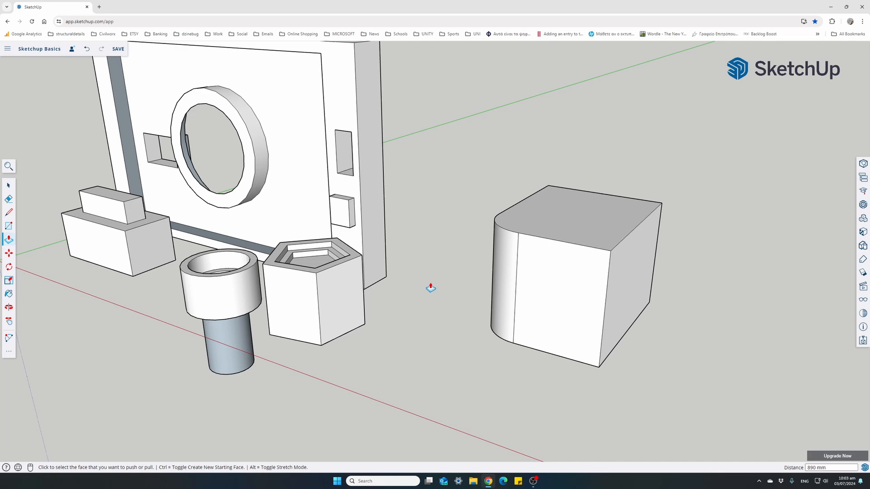
key("space")
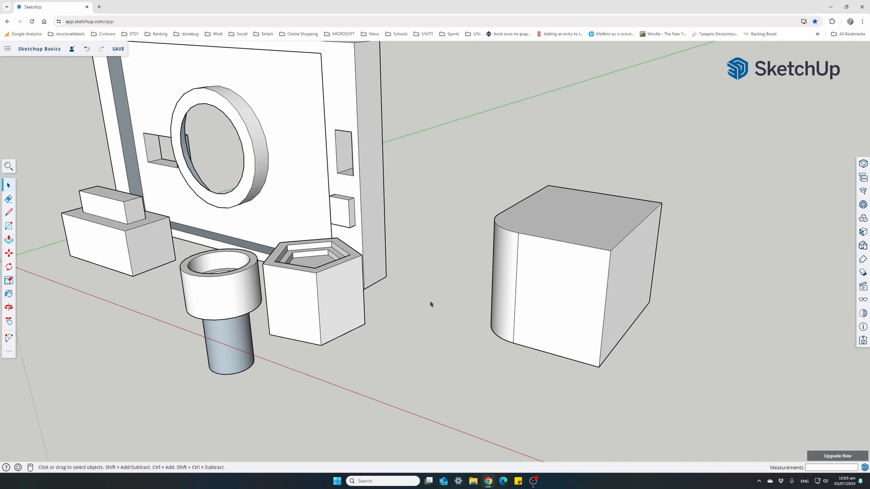
Select the rounded block's flat front face, its top face and a front vertical edge one at a time.
middle_click_drag(451, 356, 479, 397)
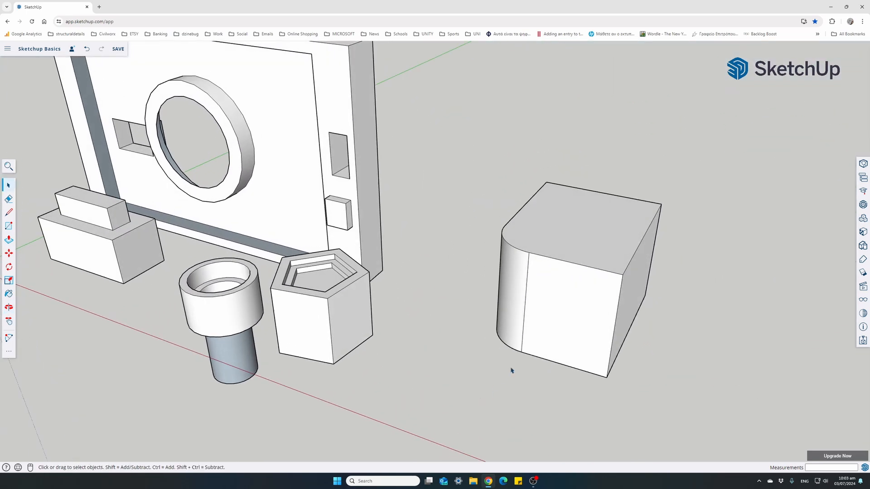
left_click(566, 321)
left_click(586, 247)
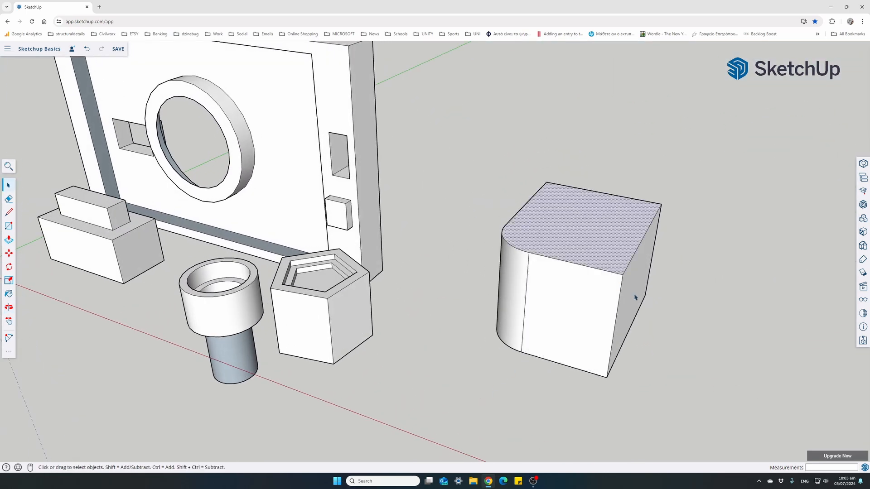
left_click(618, 308)
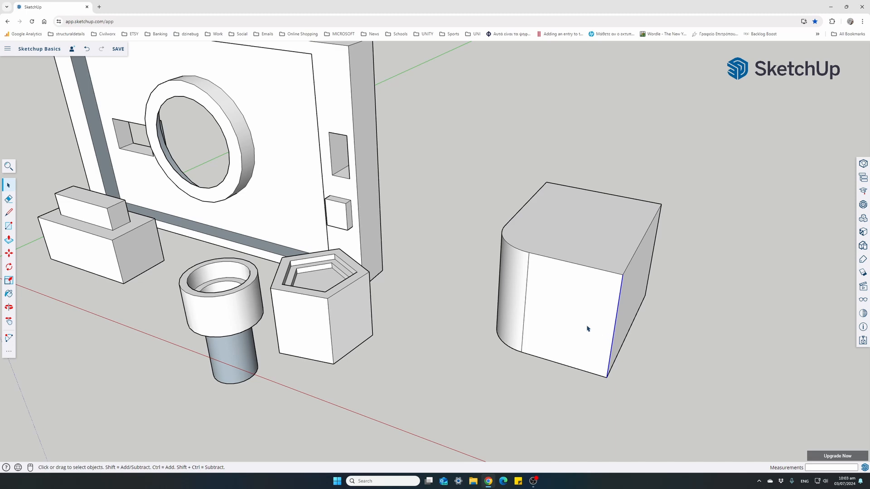
Delete the rounded block's flat front face to look inside, and undo the deletion.
left_click(557, 330)
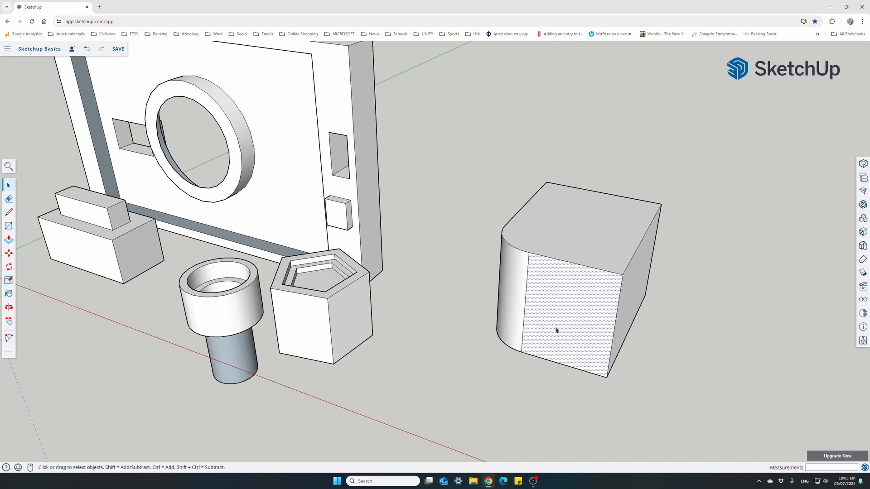
key("Delete")
middle_click_drag(483, 374, 476, 352)
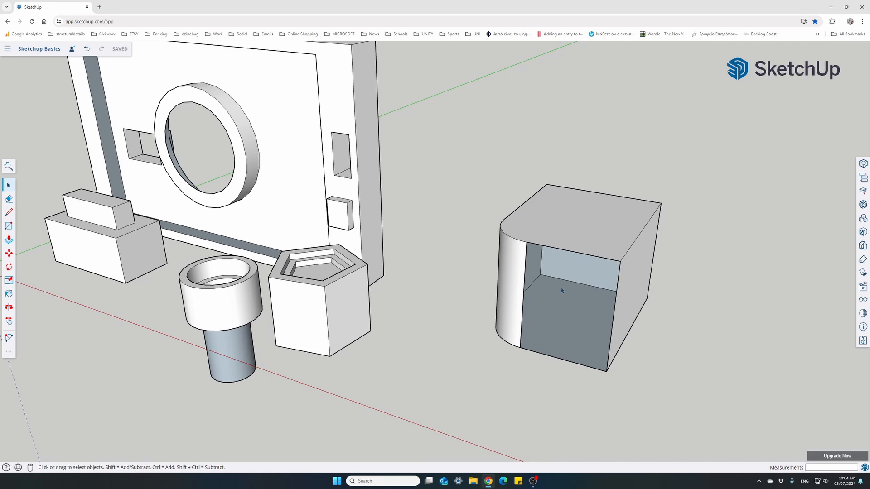
key("ctrl+z")
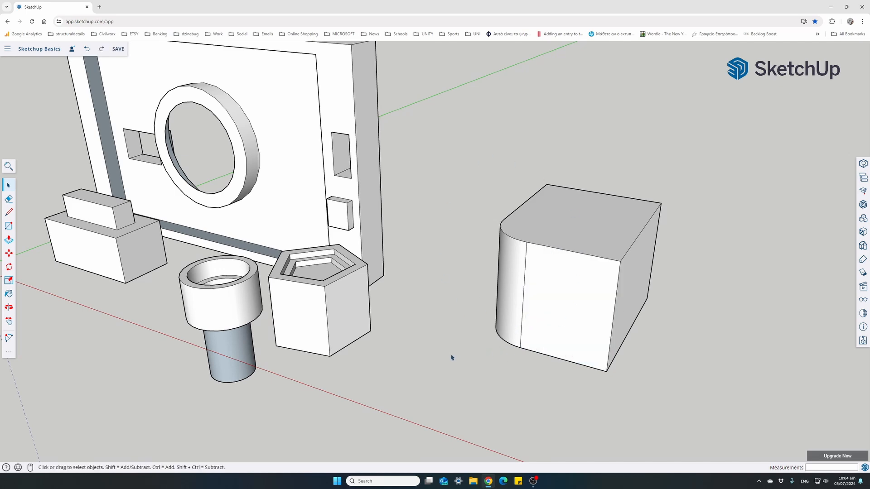
Select the whole rounded block with an enclosing window and again with a crossing window, and clear the selection.
middle_click_drag(452, 357, 499, 357)
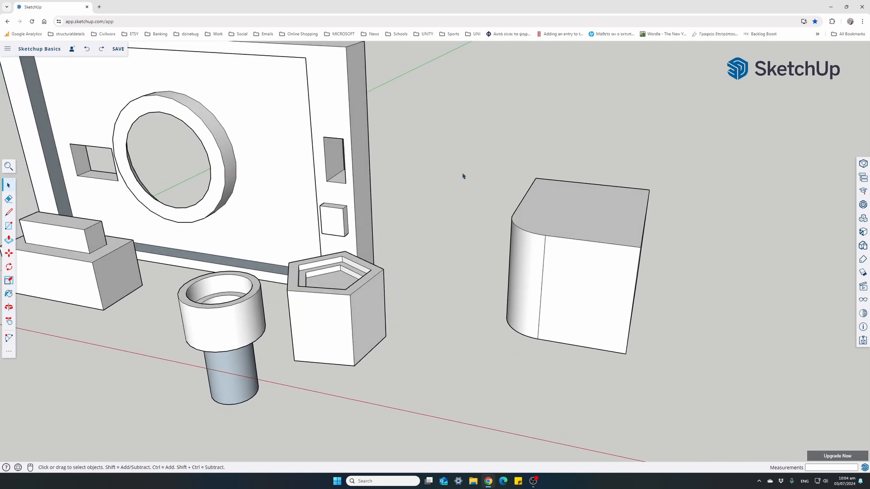
left_click_drag(450, 153, 678, 384)
left_click(671, 398)
left_click_drag(773, 390, 520, 192)
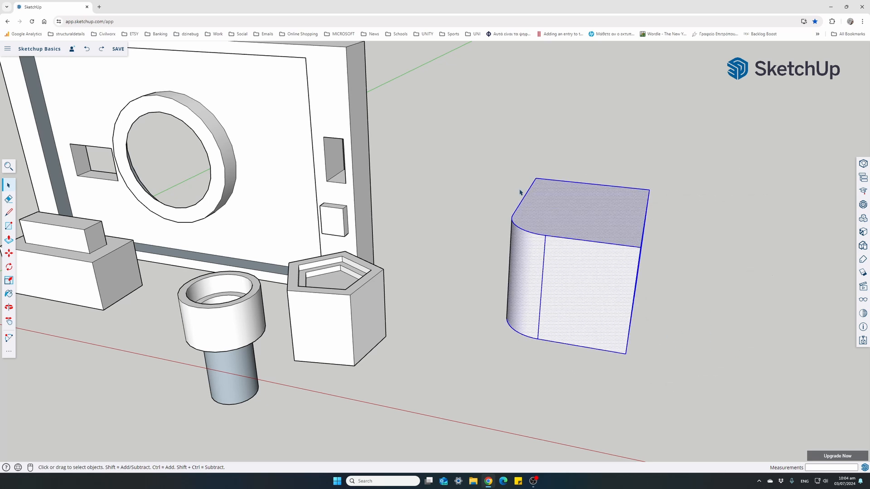
left_click(474, 285)
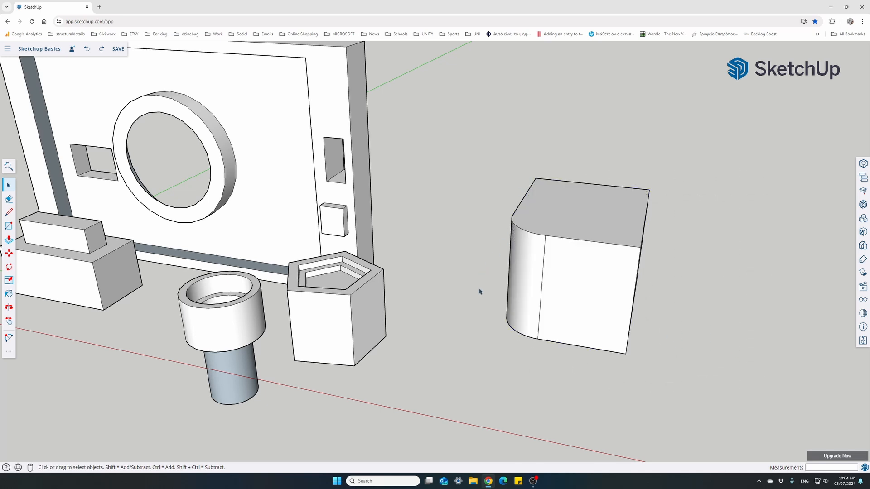
Build a multiple selection of the rounded block's front, curved and top faces plus the arc, front top edge and two front vertical edges.
left_click(567, 304)
left_click(524, 290, "shift")
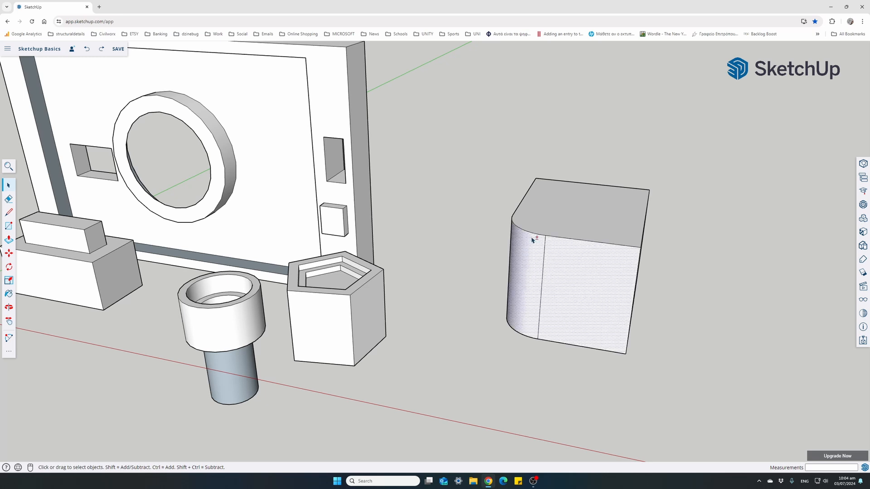
left_click(543, 218, "shift")
left_click(536, 236, "shift")
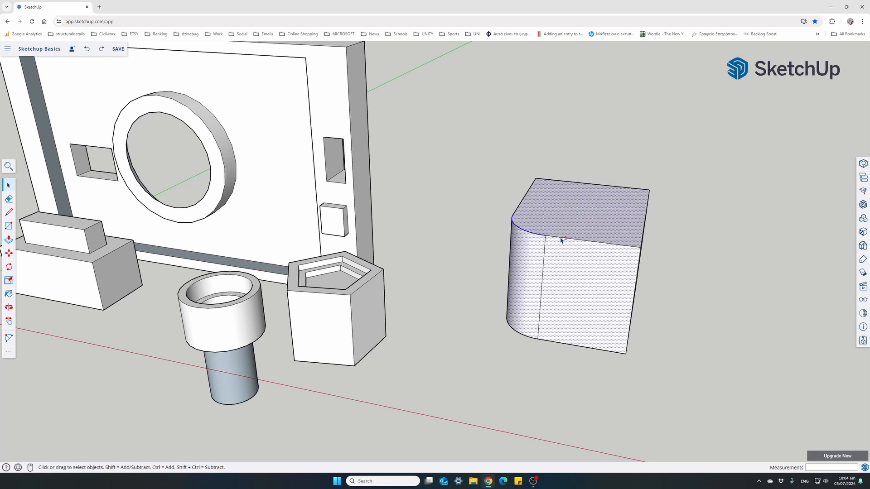
left_click(557, 238, "shift")
left_click(545, 251, "shift")
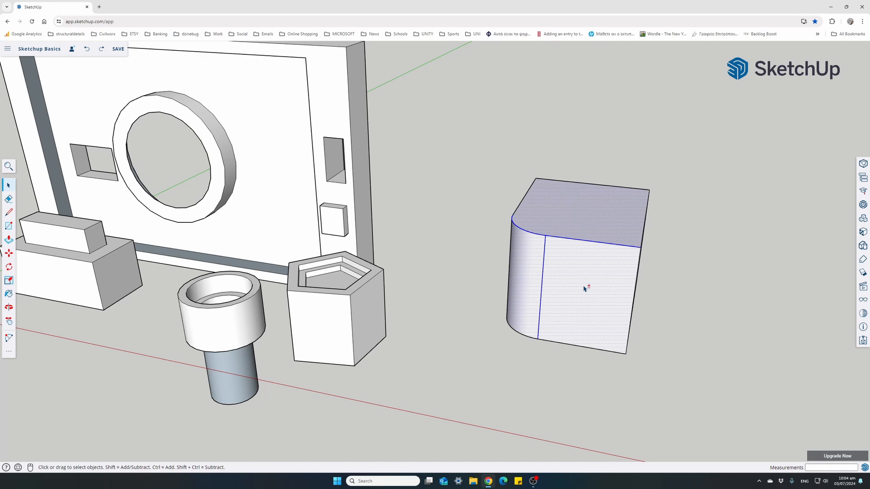
left_click(628, 287, "shift")
left_click(624, 294, "shift")
middle_click_drag(632, 295, 540, 266)
left_click(614, 293, "shift")
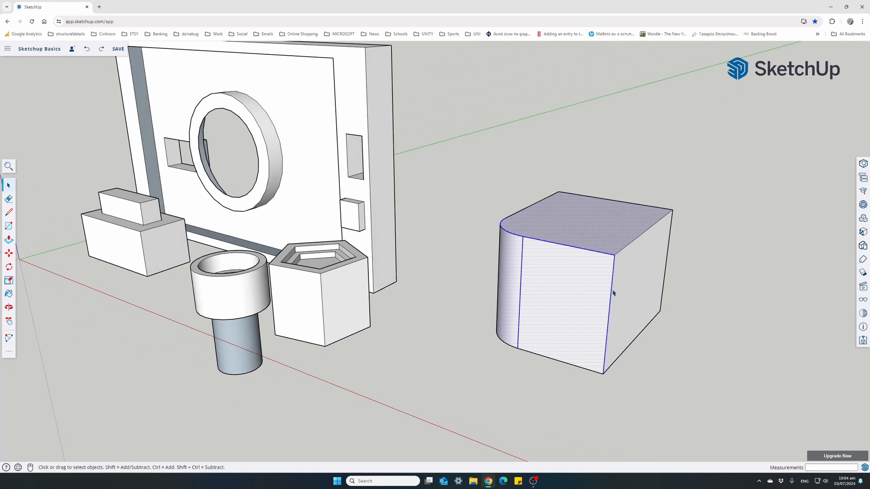
Clear the partial selection and select all faces and edges of the rounded block with an enclosing window.
left_click(464, 313)
left_click_drag(454, 176, 720, 392)
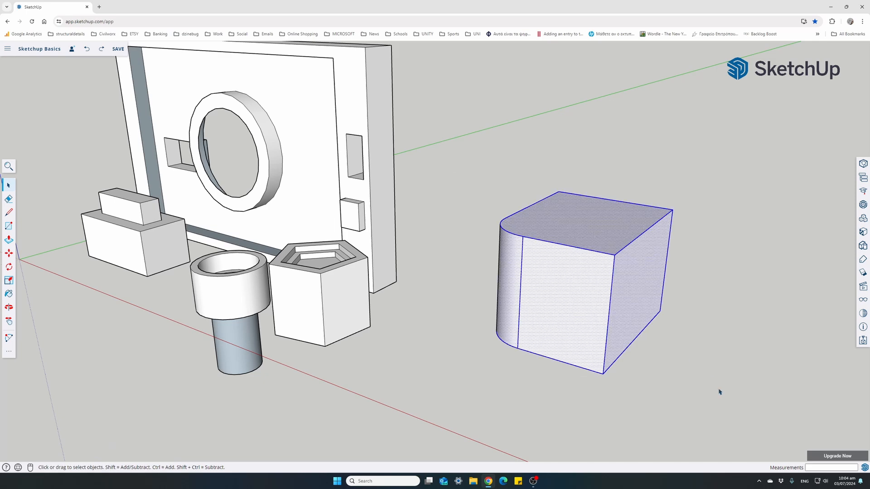
scroll(460, 382, "down", 5)
middle_click_drag(408, 388, 435, 376)
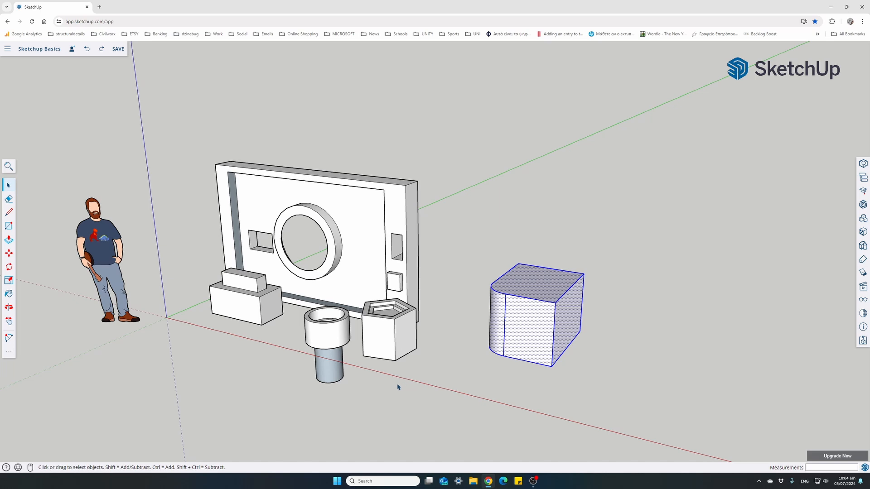
left_click(455, 363)
left_click_drag(459, 245, 617, 389)
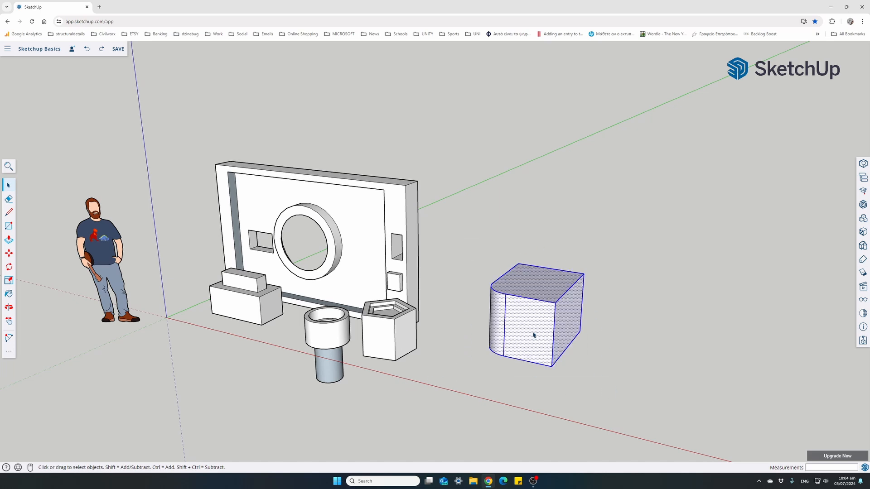